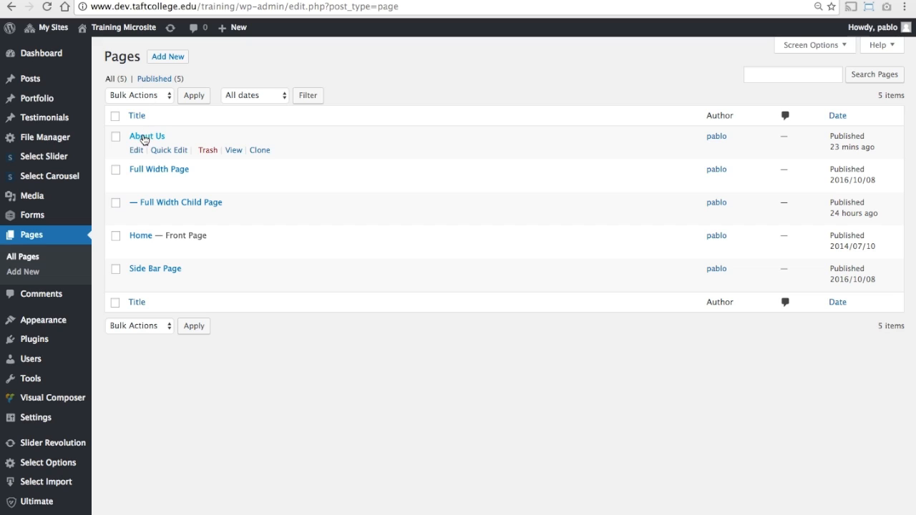
Open the About Us page for editing and add the line "Add Content" formatted as Heading 1, with a new line below it.
click(143, 138)
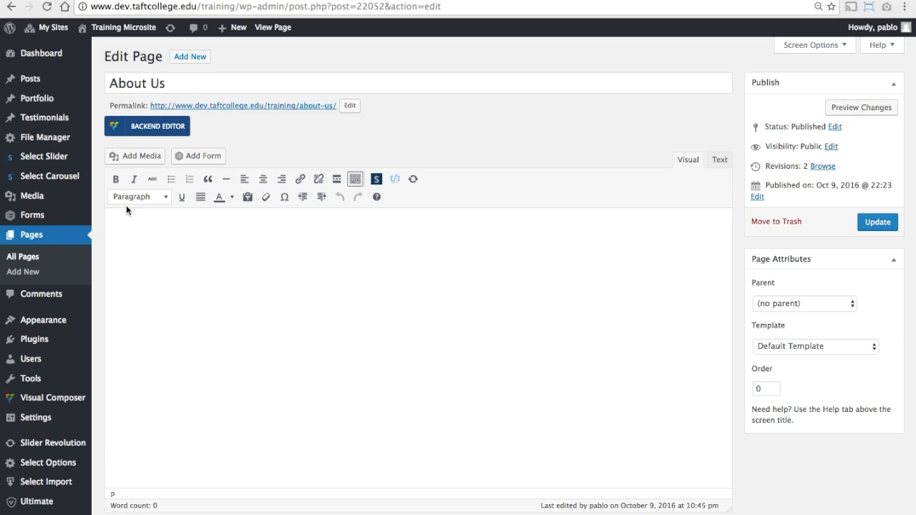
click(151, 256)
text(Add Content)
key(ctrl+a)
click(166, 200)
click(166, 242)
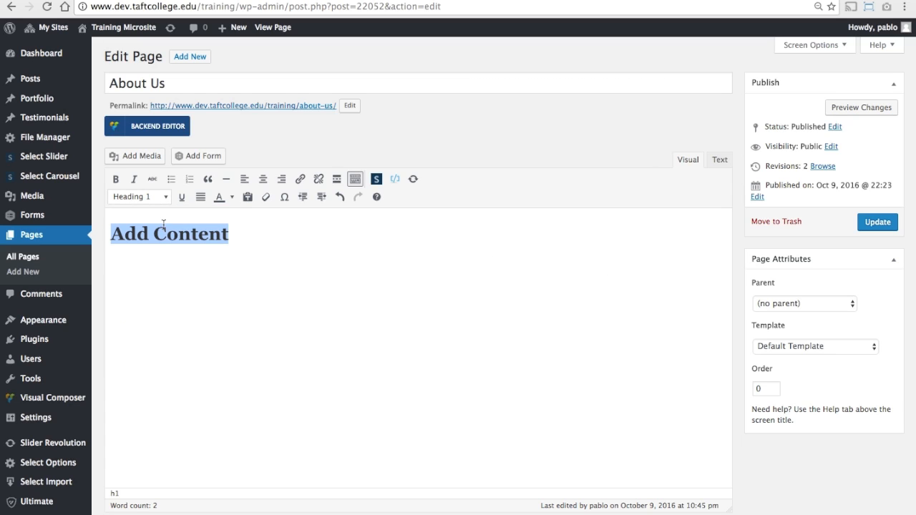
click(291, 233)
key(Return)
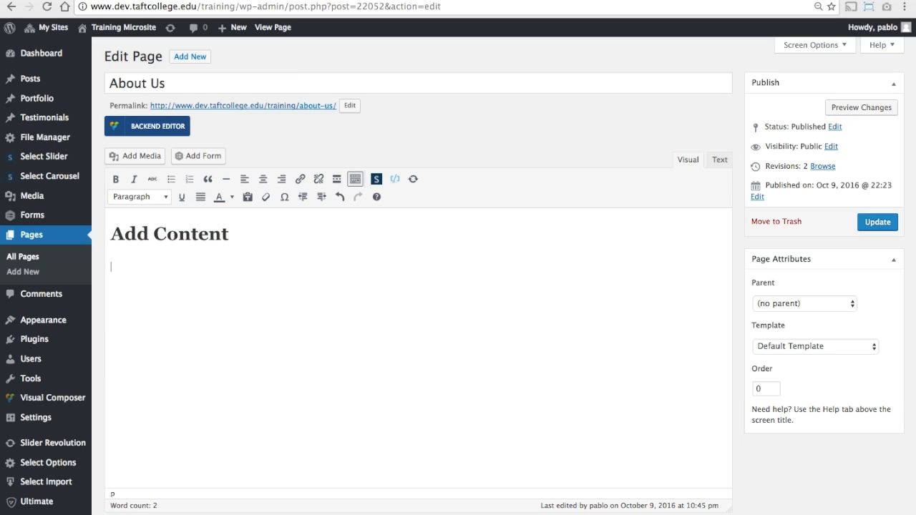
In the page's HTML source, add an h2 element reading "This is an H2 Heading" below the existing heading.
click(166, 200)
click(256, 277)
click(713, 166)
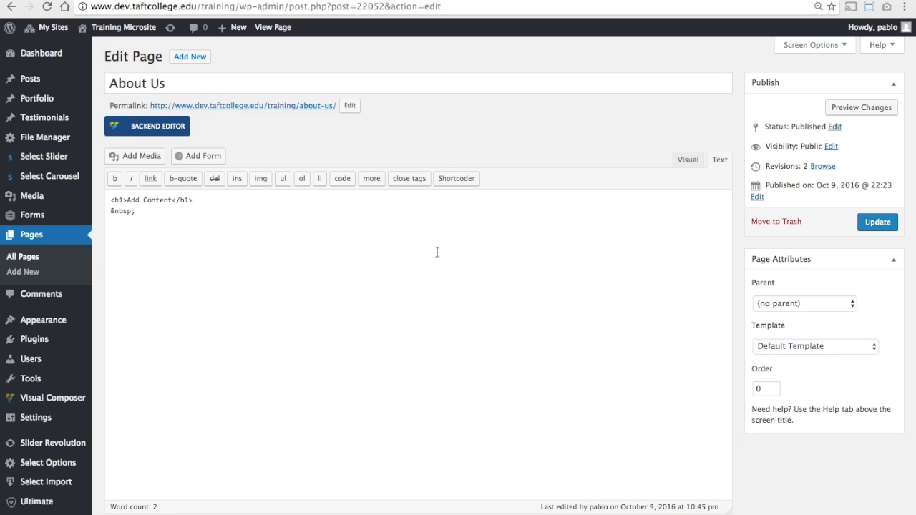
key(ctrl+a)
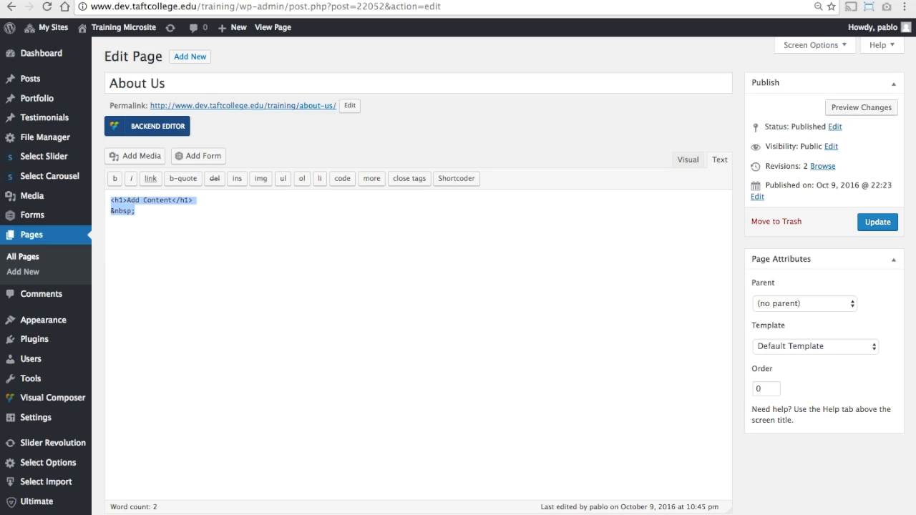
click(136, 211)
text(<h)
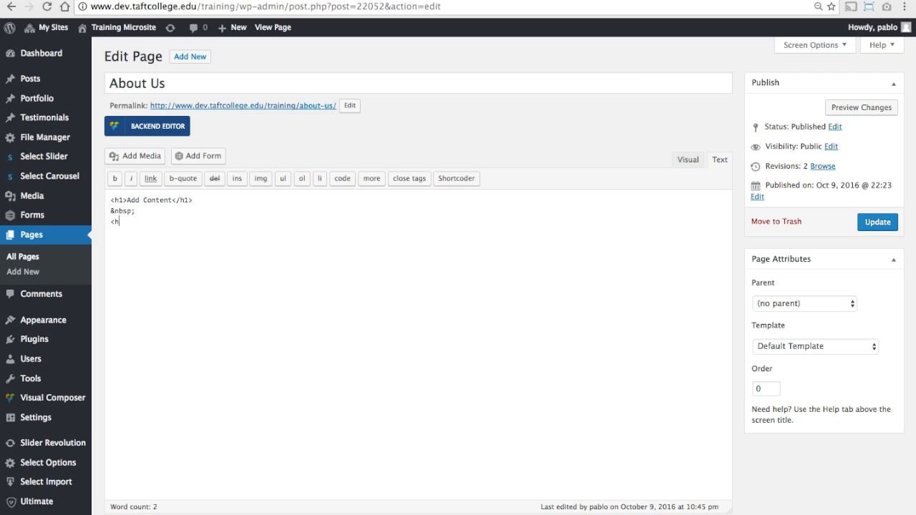
text(2>)
key(shift+Home)
key(ctrl+c)
key(Right)
key(ctrl+v)
text(/)
text(This is a)
key(BackSpace)
text(n H2 Heading)
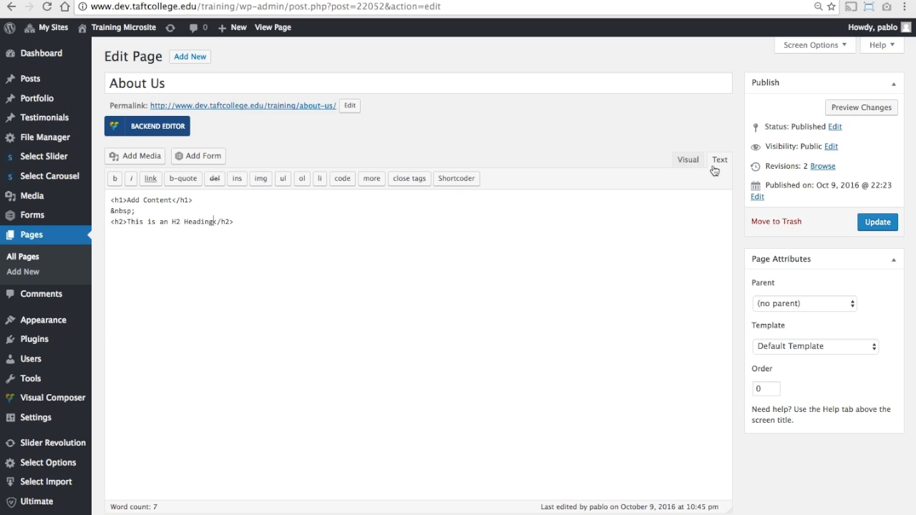
Check the H2 heading's format in the visual editor and delete both headings from the page body.
click(687, 159)
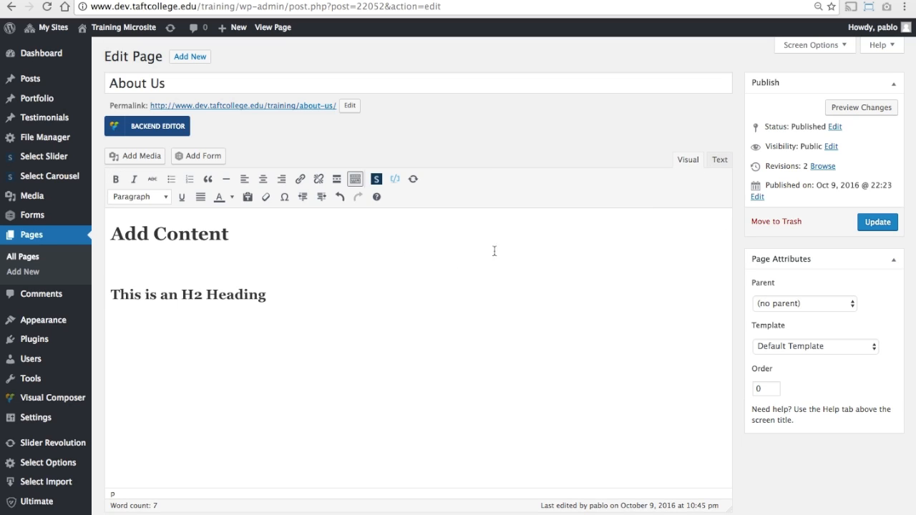
click(327, 296)
drag(124, 305, 97, 296)
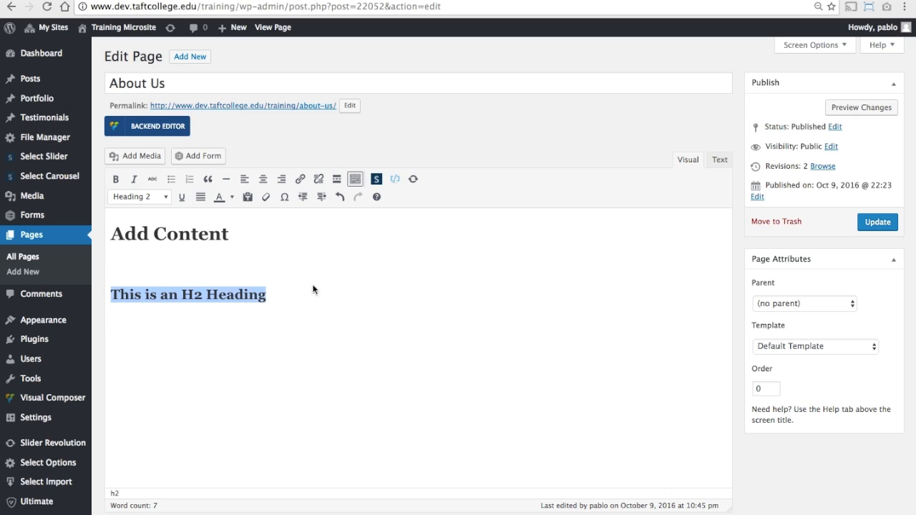
click(420, 282)
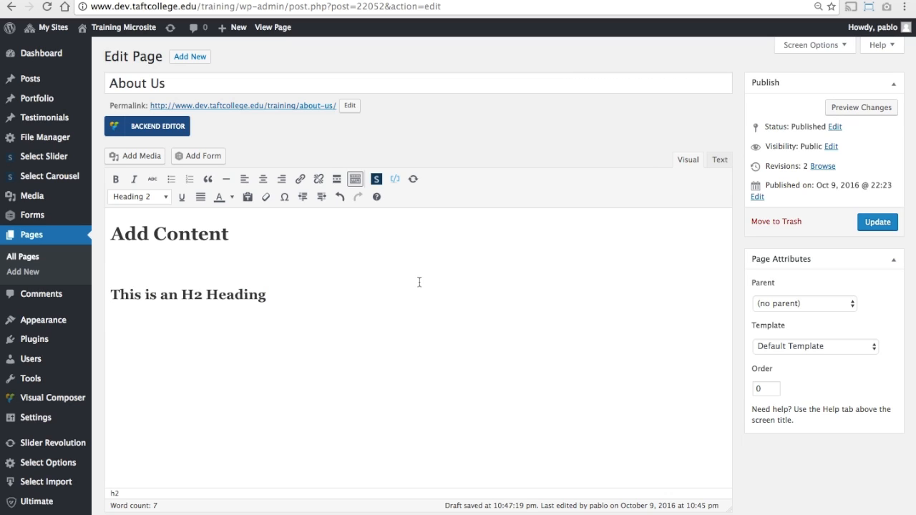
drag(266, 295, 89, 222)
key(BackSpace)
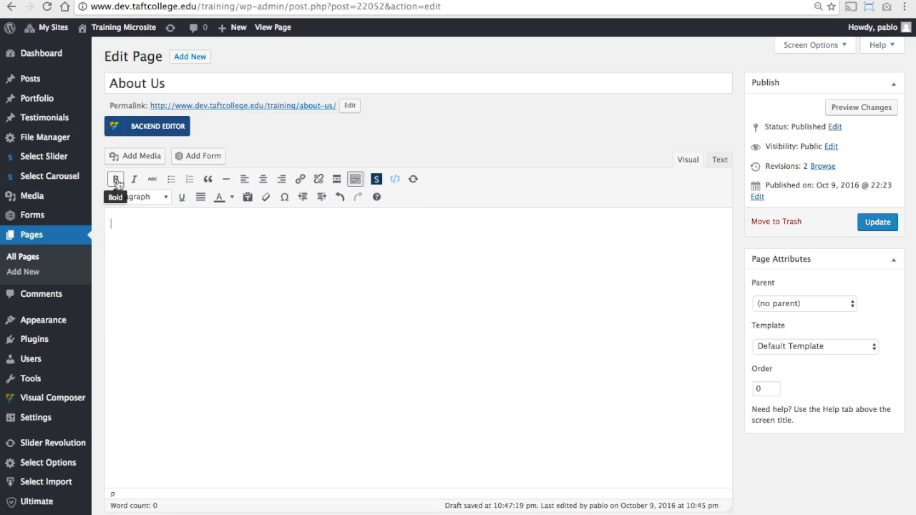
Enter the text "This is content" in the empty page body.
click(133, 246)
text(This is conen)
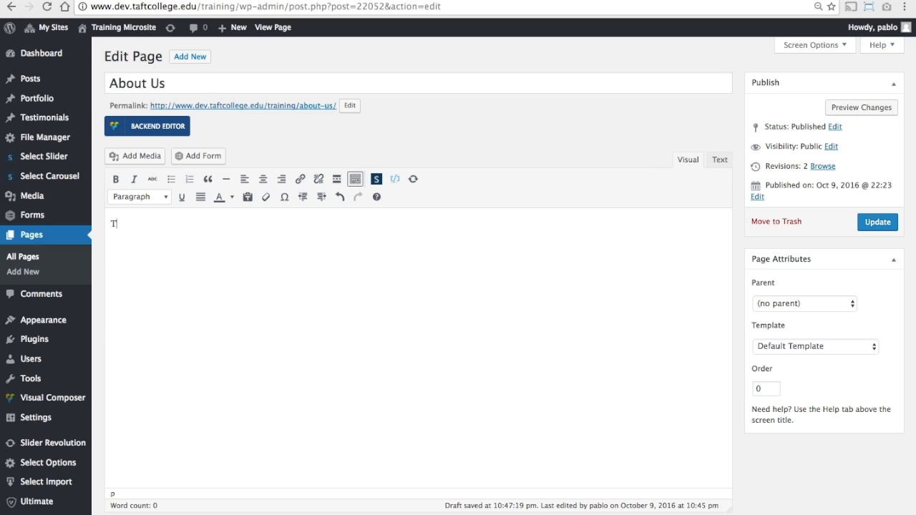
key(BackSpace)
key(BackSpace)
text(tent)
Apply and remove bold, italic and strikethrough one at a time on the whole line of text.
key(ctrl+a)
click(116, 180)
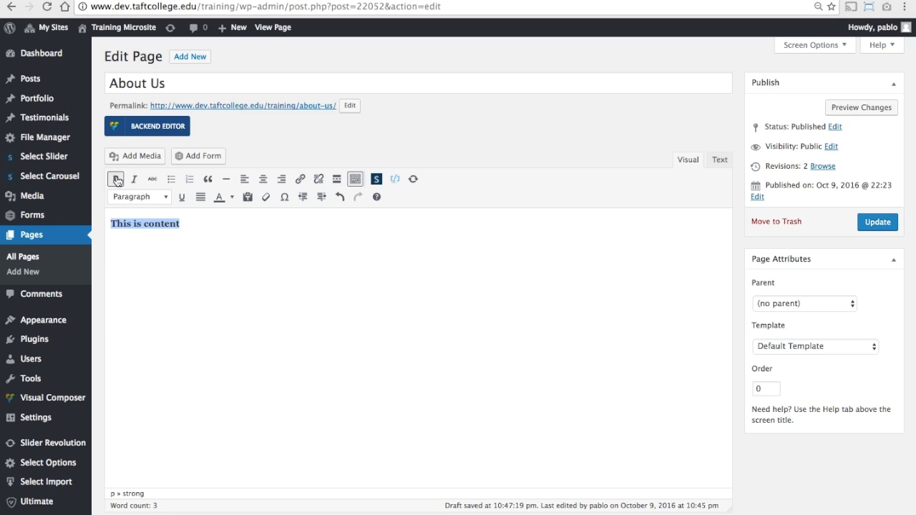
click(116, 180)
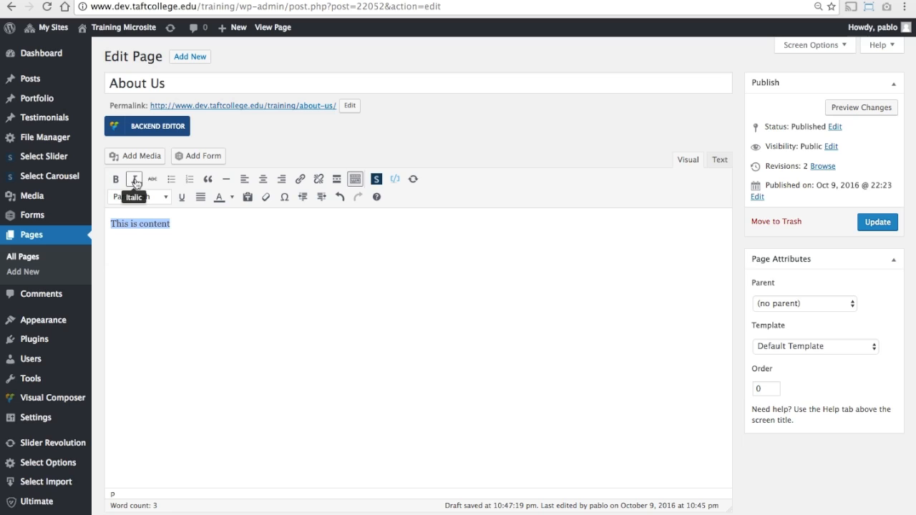
click(135, 180)
click(135, 180)
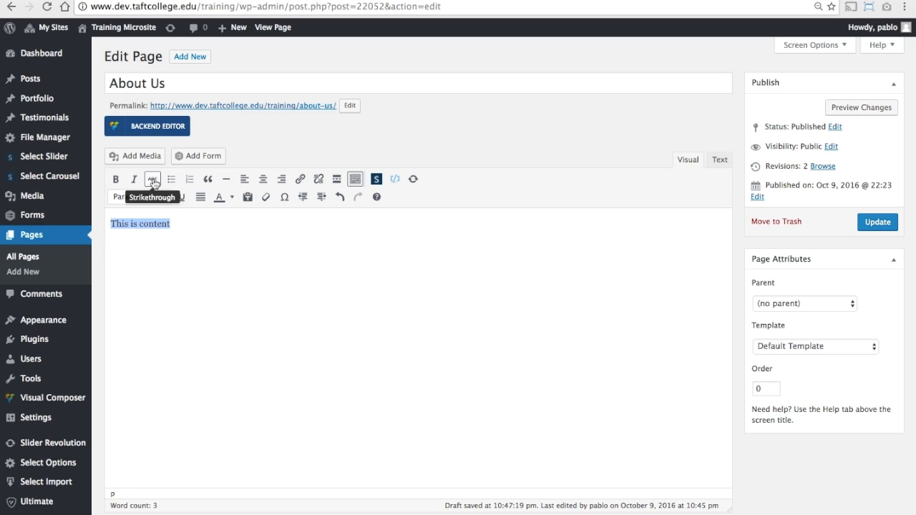
click(153, 182)
click(153, 183)
Copy the whole line "This is content" to the clipboard.
click(196, 226)
key(super+a)
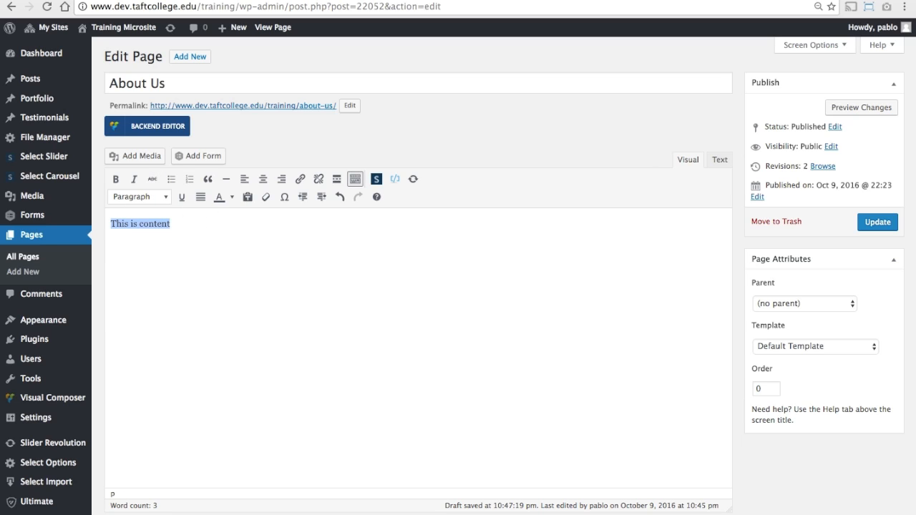
click(172, 223)
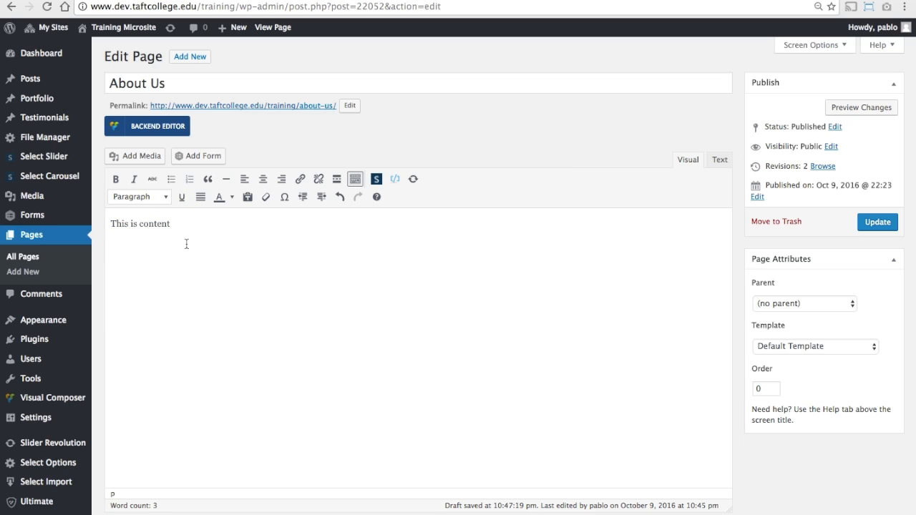
key(super+a)
key(ctrl+c)
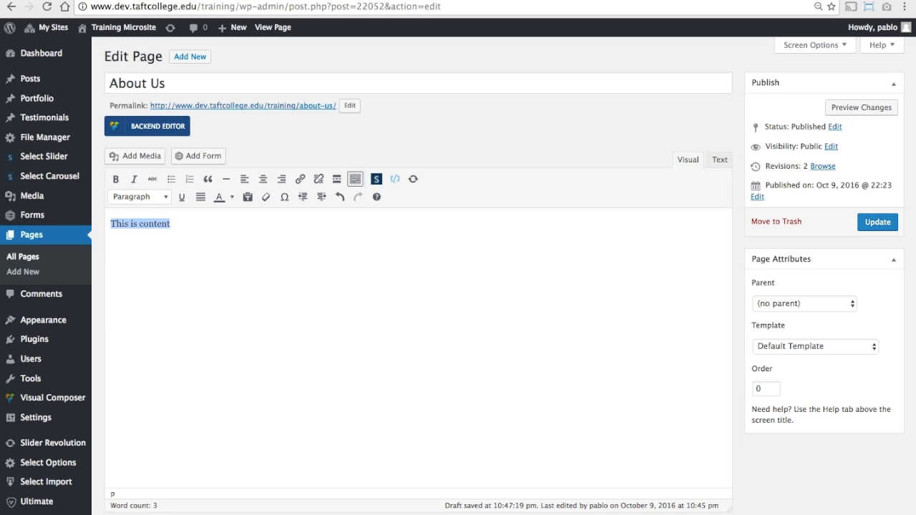
Turn the line into a bulleted list and paste the copied text to make three identical items.
click(171, 179)
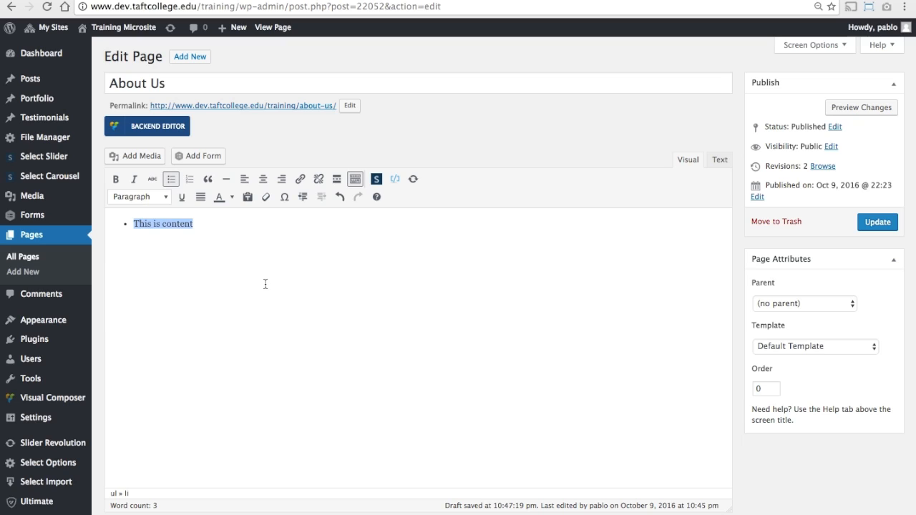
key(Right)
key(Return)
key(ctrl+v)
key(ctrl+v)
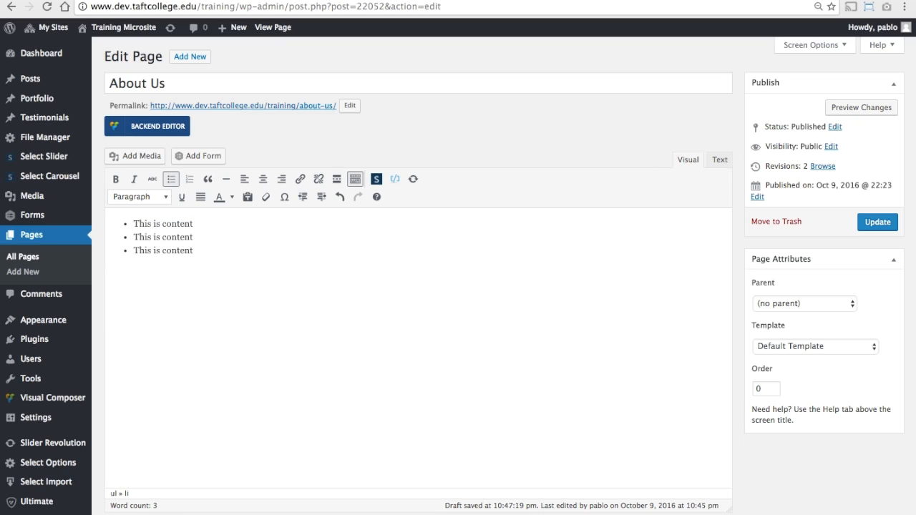
Select the entire bulleted list and delete it.
key(Return)
key(shift+Up)
key(shift+Up)
key(shift+Up)
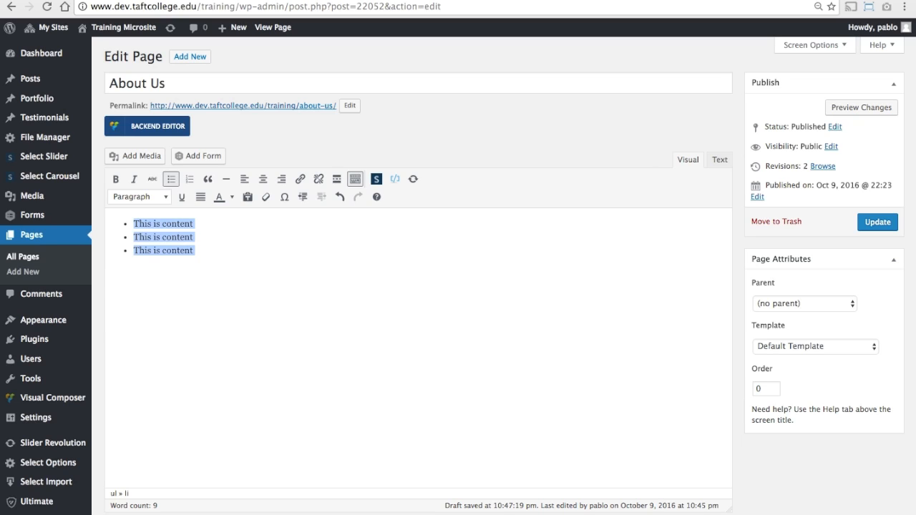
key(BackSpace)
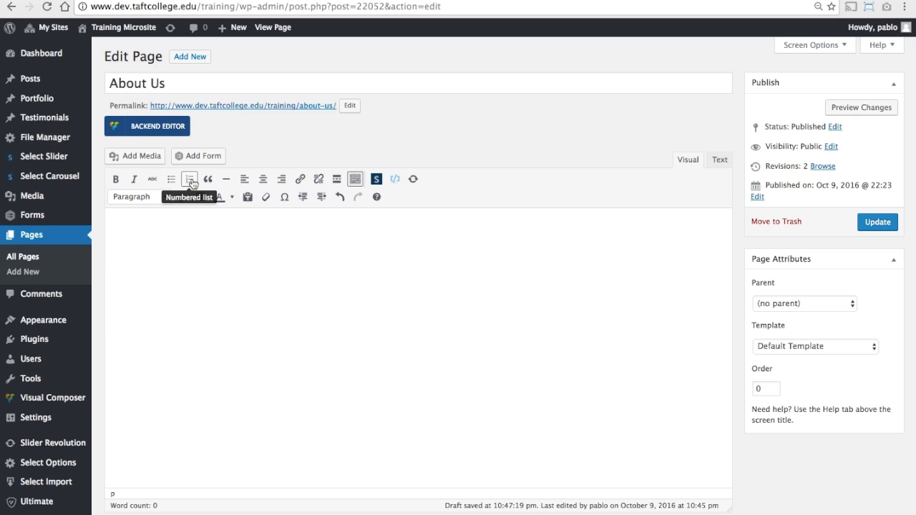
Build a numbered list with four pasted "This is content" items, and delete the whole list.
click(190, 180)
key(ctrl+v)
key(Return)
key(ctrl+v)
key(Return)
key(ctrl+v)
key(Return)
key(ctrl+v)
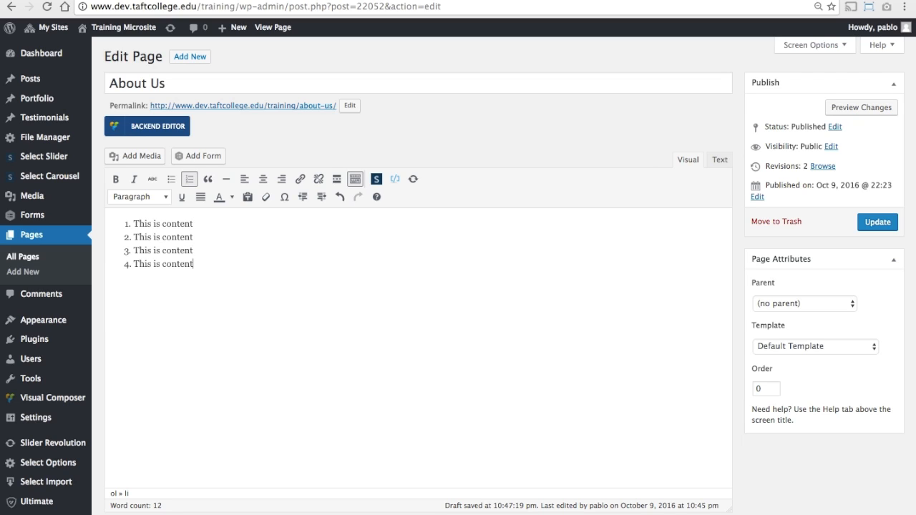
key(ctrl+a)
key(BackSpace)
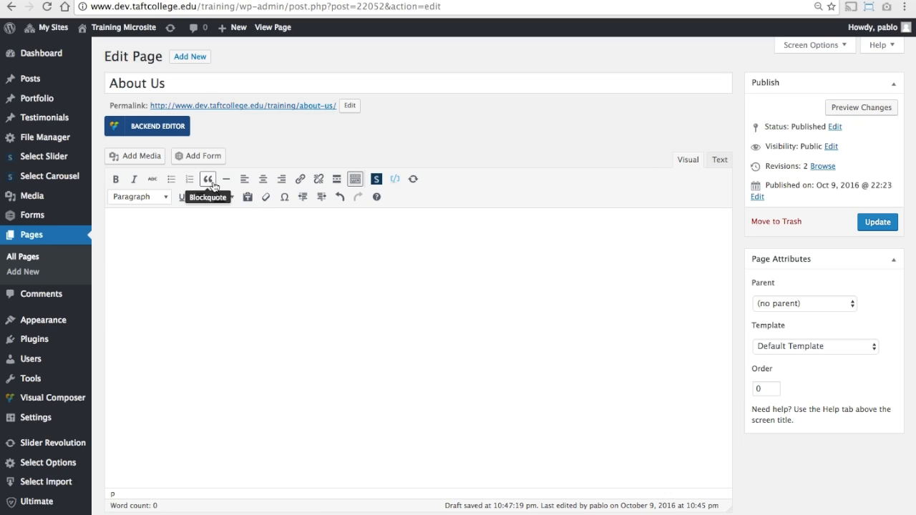
Paste "This is content" into the empty body, format it as a blockquote, and remove the blockquote formatting.
key(ctrl+v)
click(208, 180)
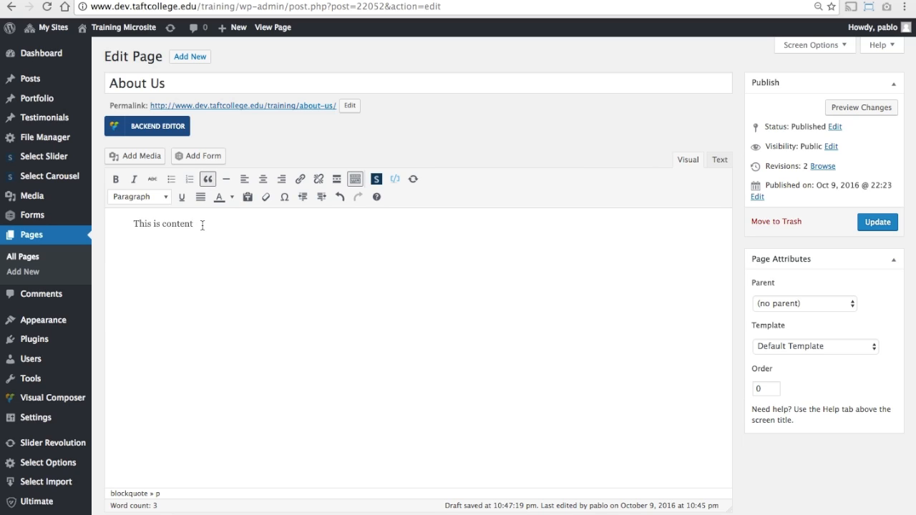
drag(202, 225, 128, 224)
click(229, 263)
click(209, 182)
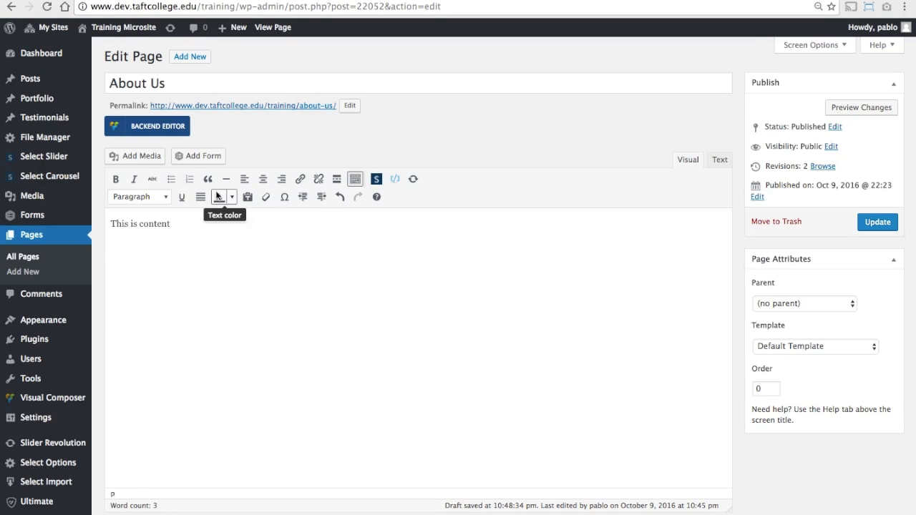
Insert a horizontal line below the text and paste three copies of "This is content" as a paragraph beneath it.
click(226, 180)
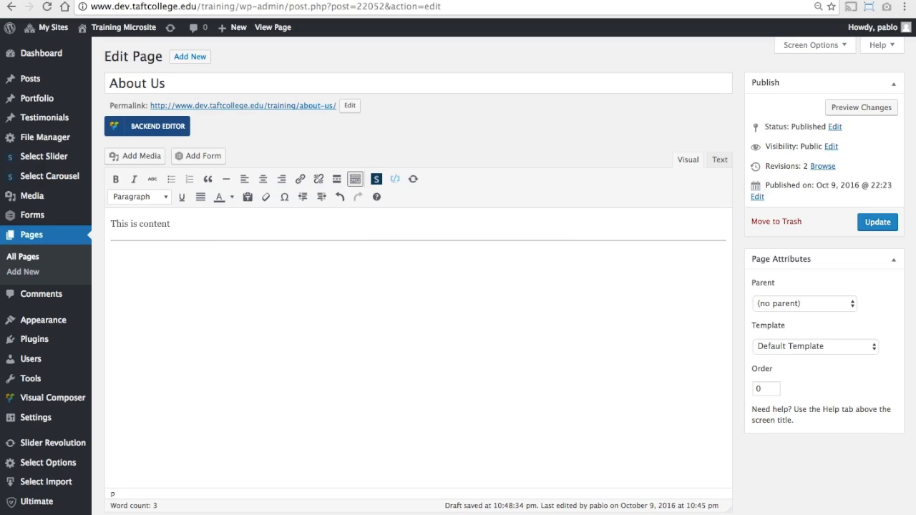
drag(172, 225, 92, 213)
key(ctrl+c)
click(219, 264)
key(ctrl+v)
text(.)
key(ctrl+v)
key(ctrl+v)
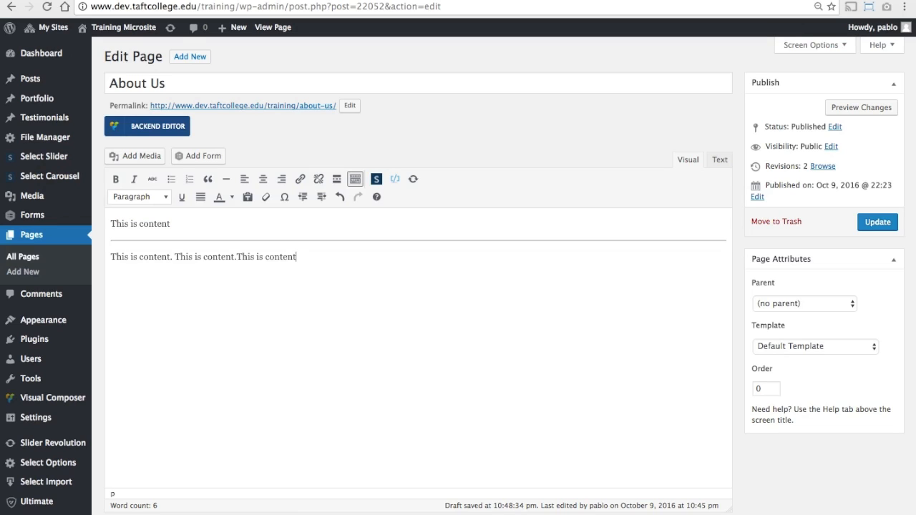
Extend the paragraph under the horizontal line to nine sentences by pasting its text two more times.
key(super+shift+Left)
key(Right)
key(super+v)
key(super+v)
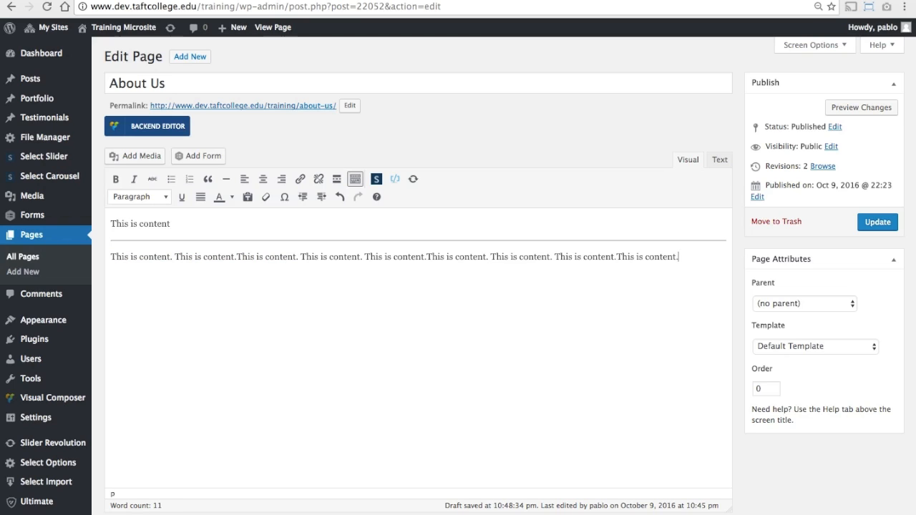
Copy the full paragraph and paste it five times in a row as a second, longer paragraph below.
key(super+shift+Left)
key(super+c)
key(Right)
key(Return)
key(super+v)
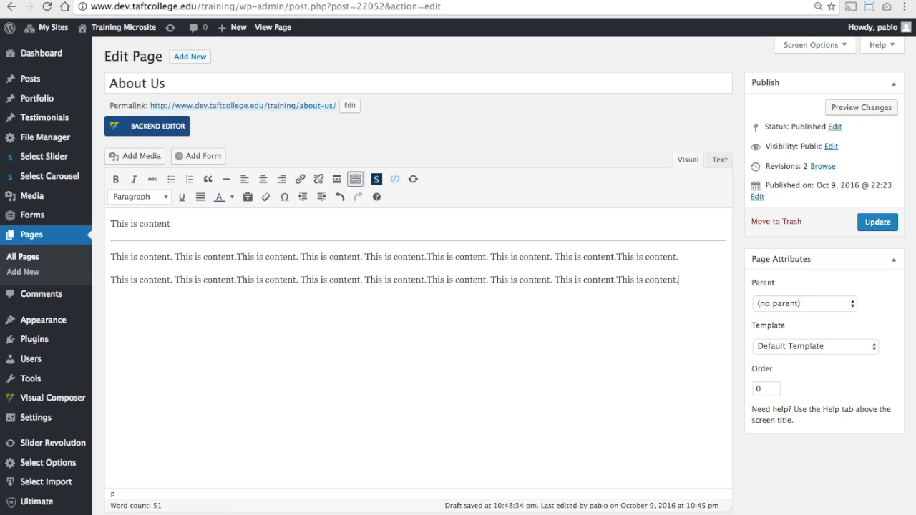
key(super+v)
key(super+v)
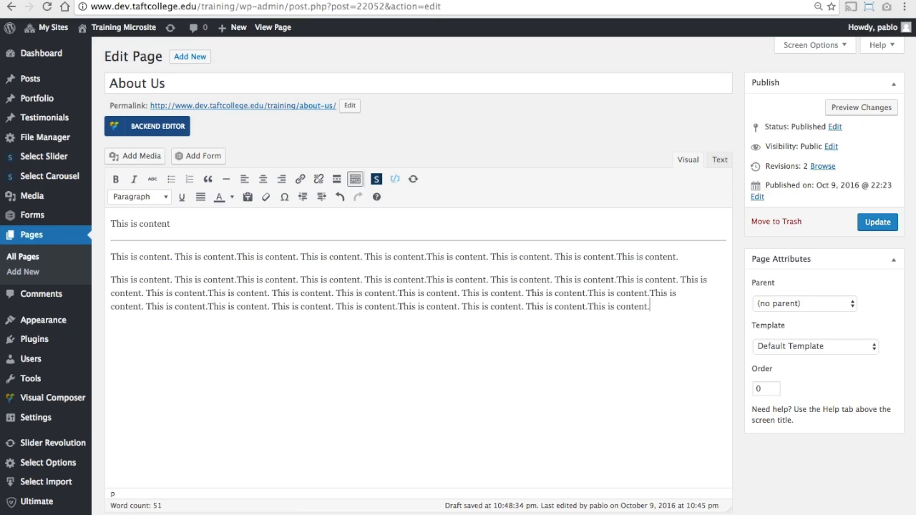
key(super+v)
key(super+v)
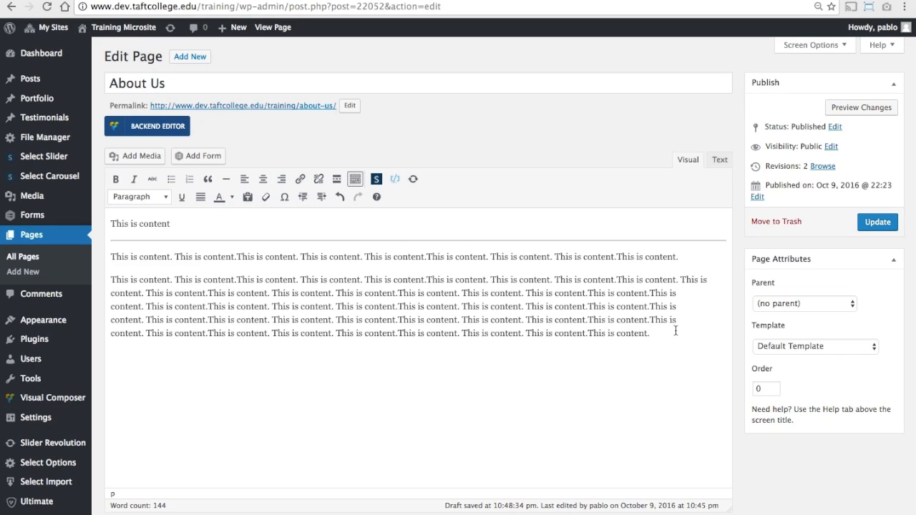
Try left and centre alignment on the long second paragraph and finish with it aligned right.
drag(651, 334, 105, 275)
click(245, 182)
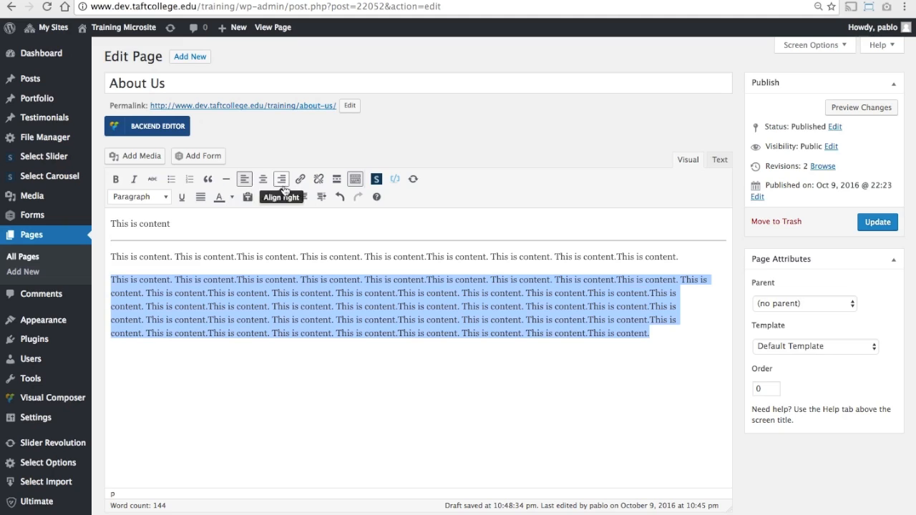
click(263, 180)
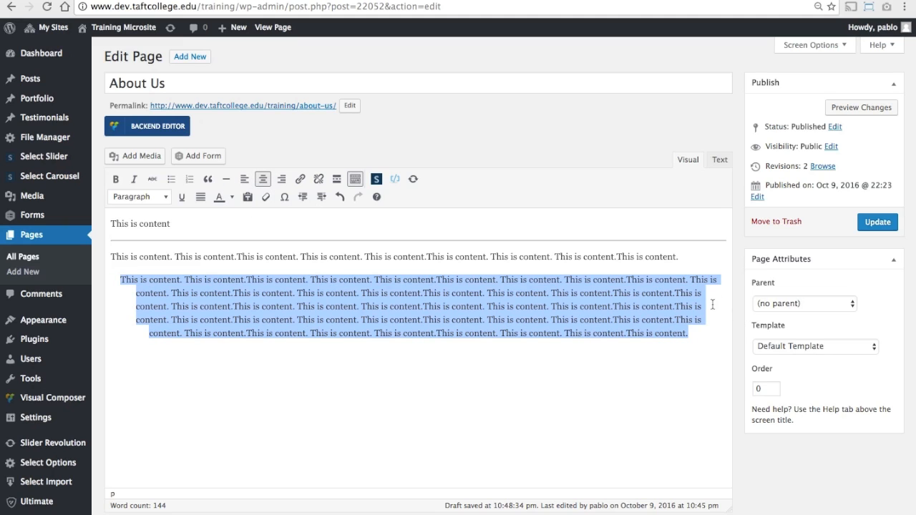
click(282, 179)
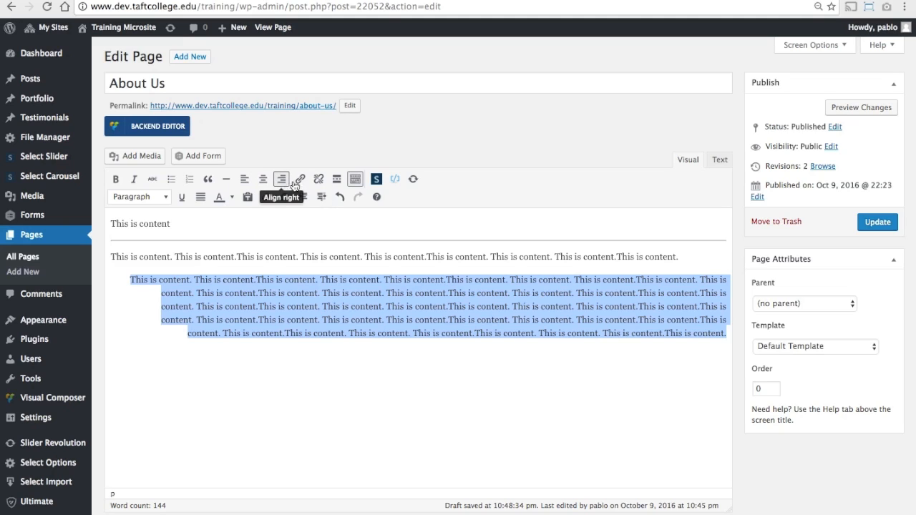
Start a left-aligned paragraph below the right-aligned one and paste the nine-sentence "This is content." text into it.
click(726, 334)
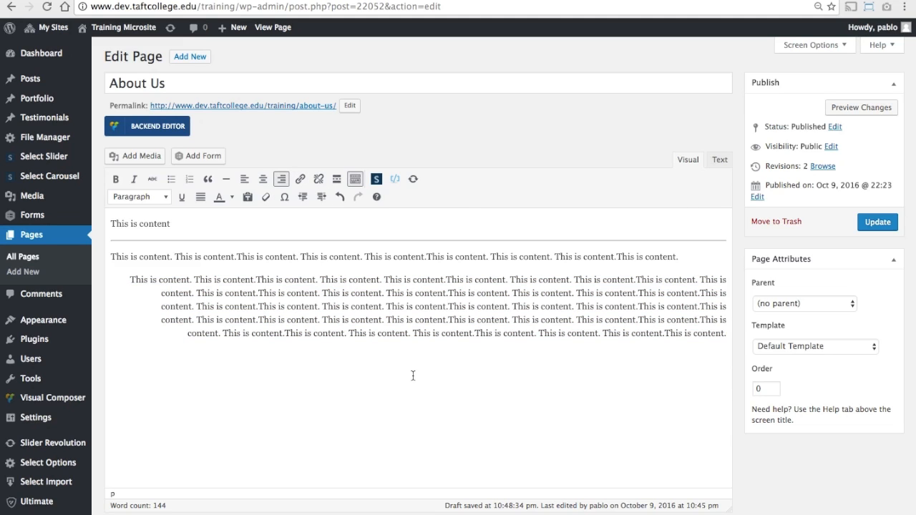
click(244, 179)
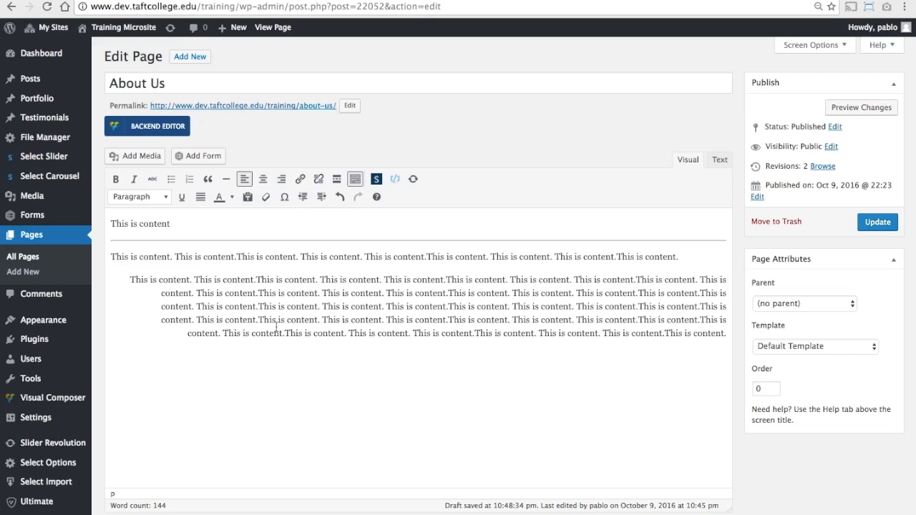
key(ctrl+v)
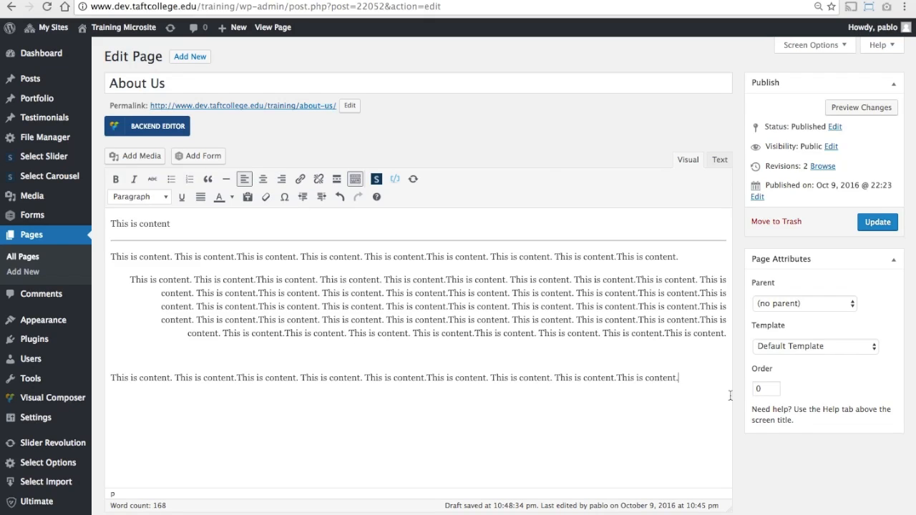
drag(267, 385, 91, 373)
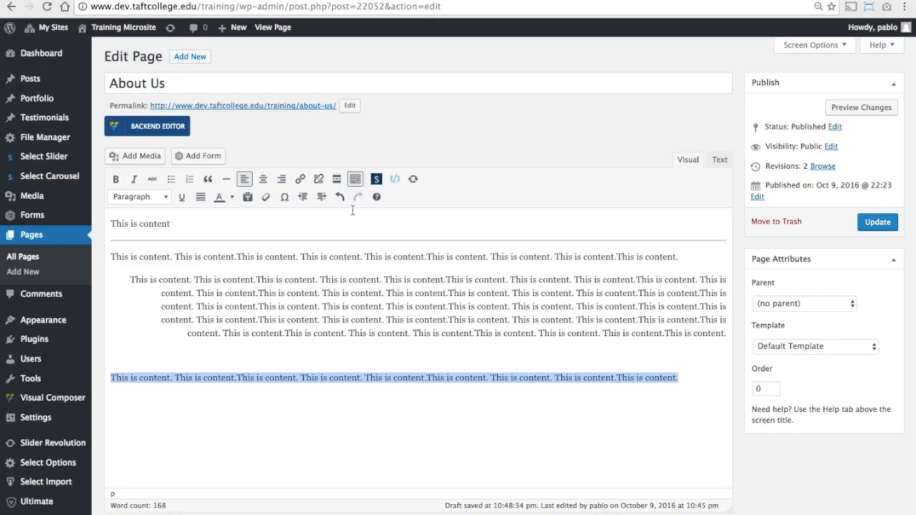
click(300, 178)
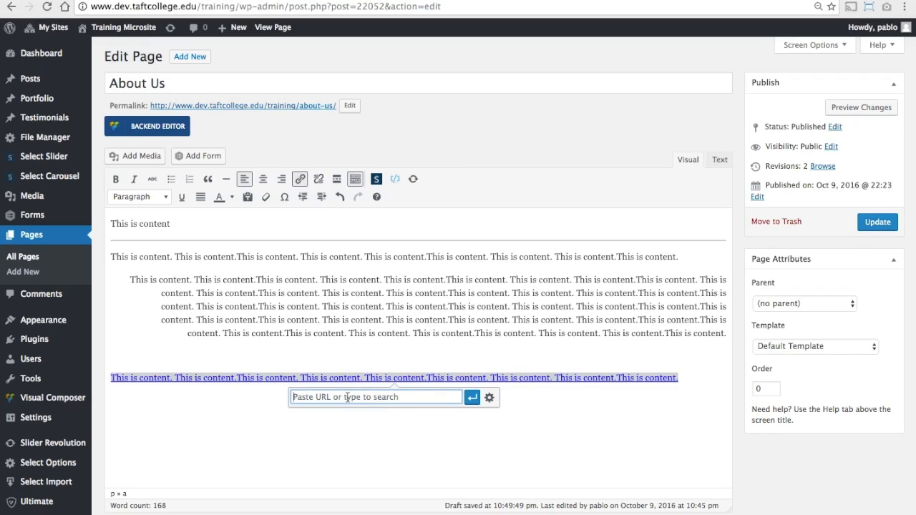
text(http://google.com)
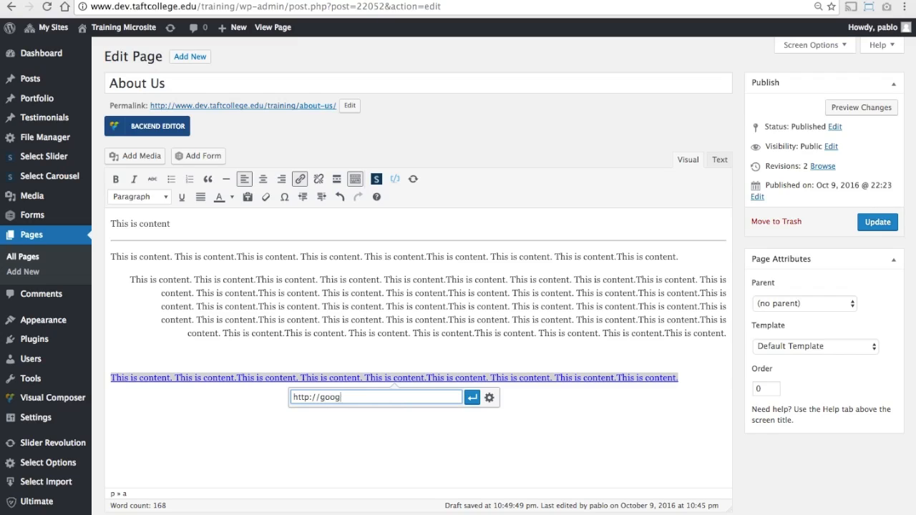
click(481, 401)
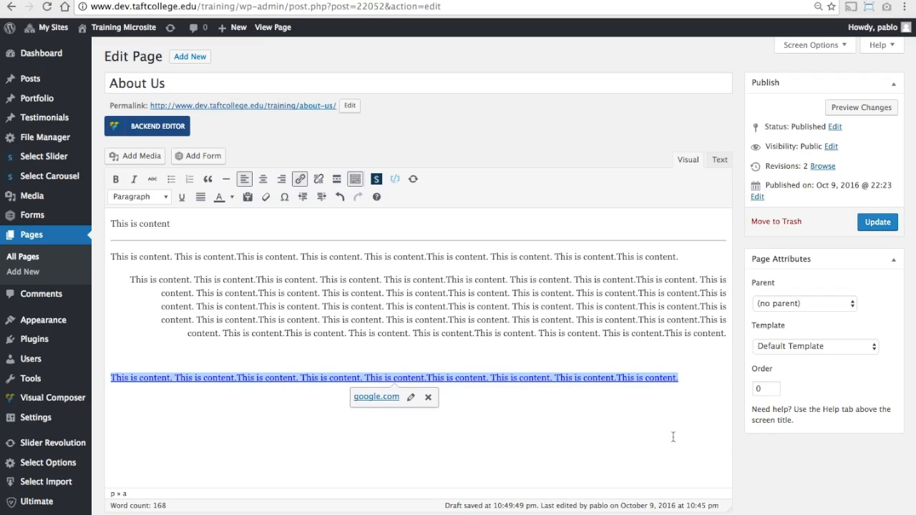
click(692, 376)
key(Return)
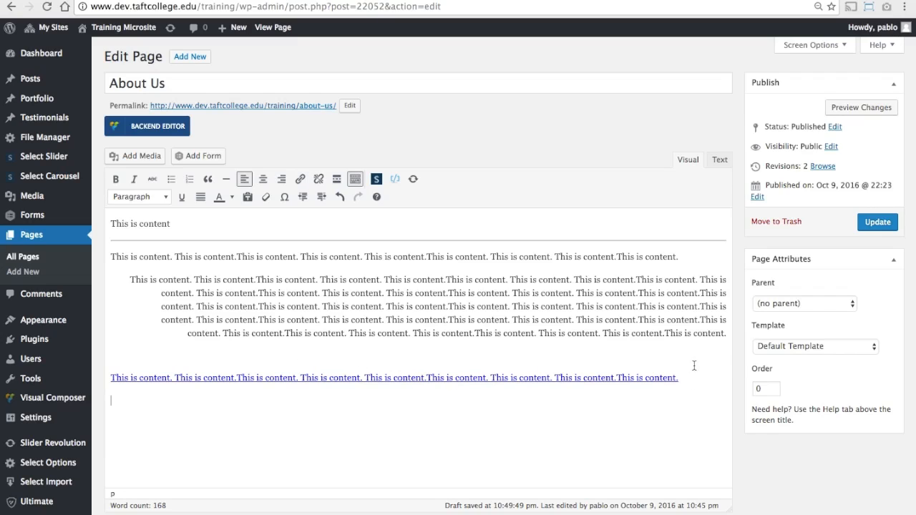
drag(687, 377, 131, 369)
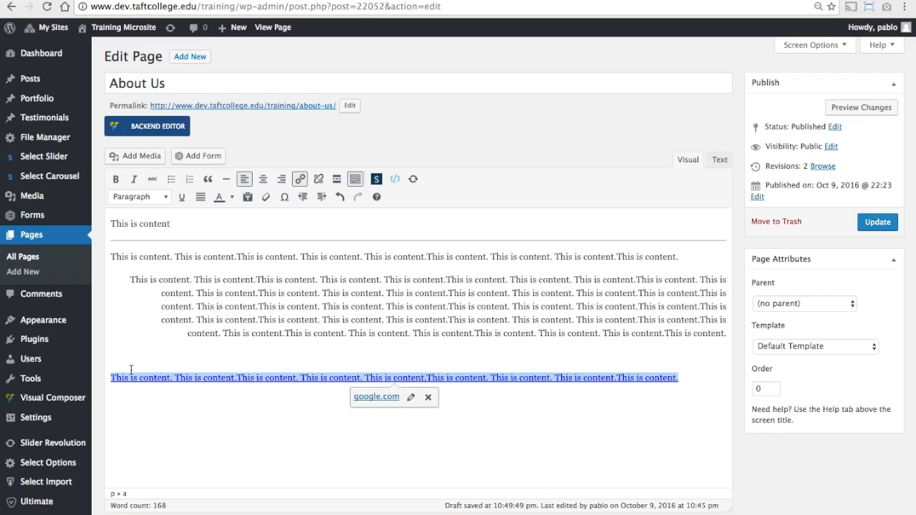
click(319, 184)
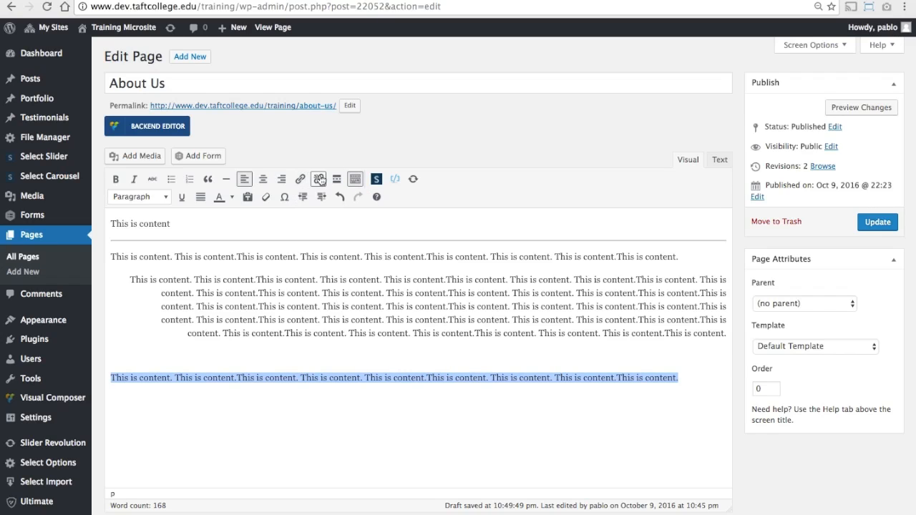
Insert a Read More tag below the last paragraph and paste the copied text under it, trimmed to three sentences.
click(693, 379)
key(Return)
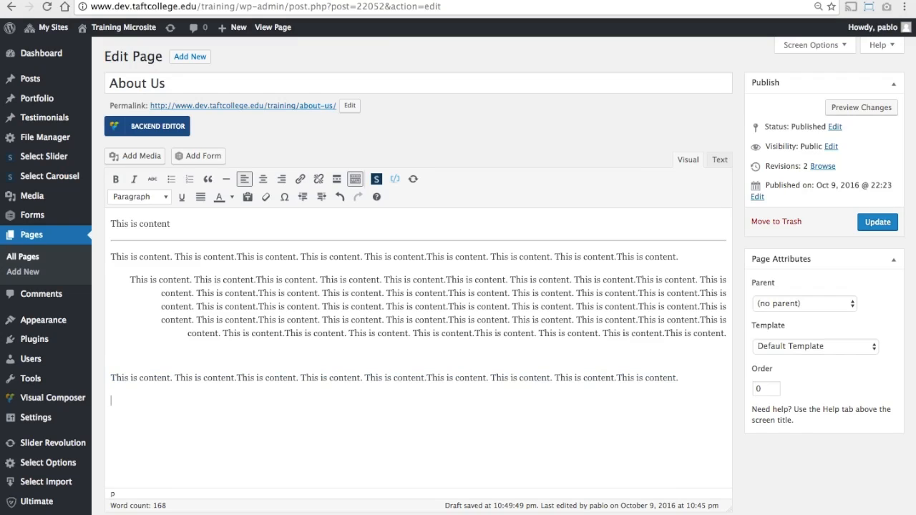
click(337, 179)
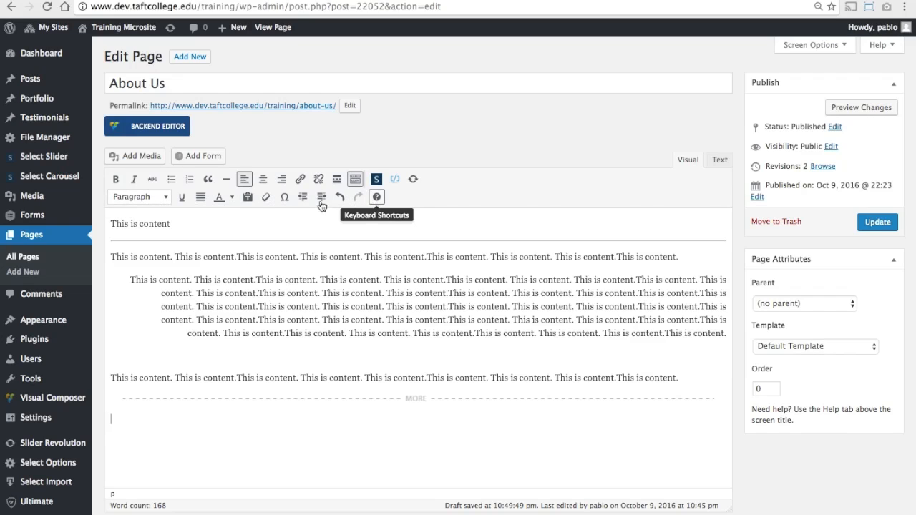
key(ctrl+v)
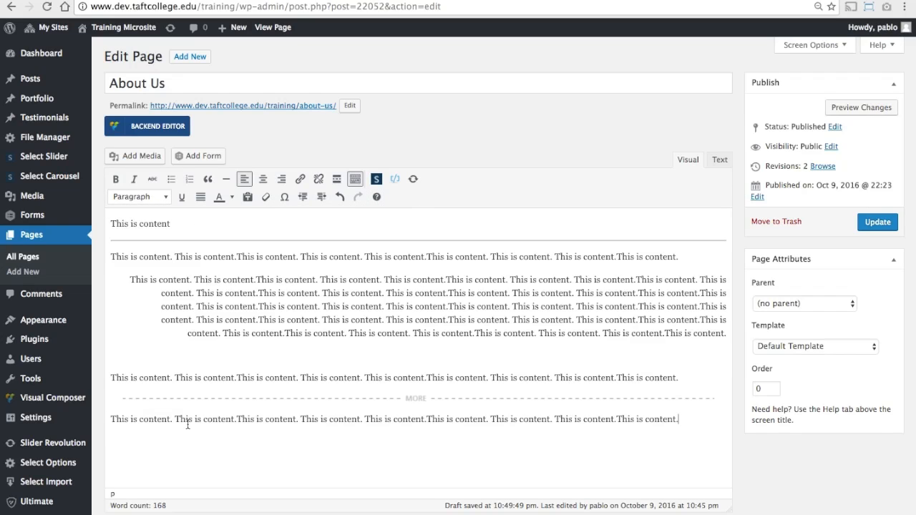
shift+click(302, 419)
key(BackSpace)
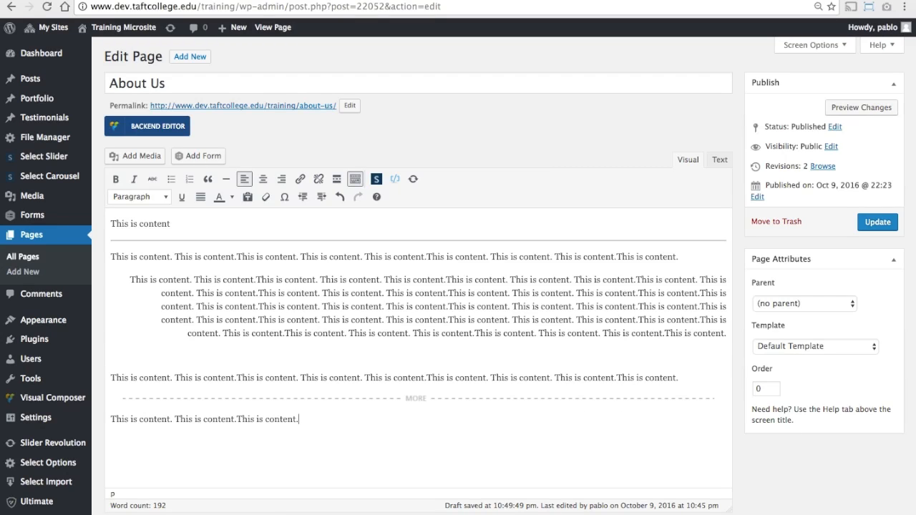
key(shift+Home)
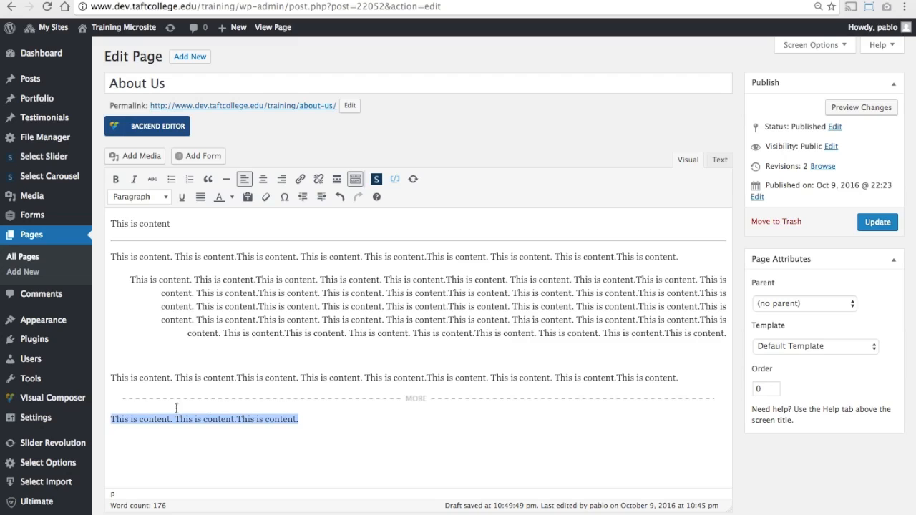
click(166, 198)
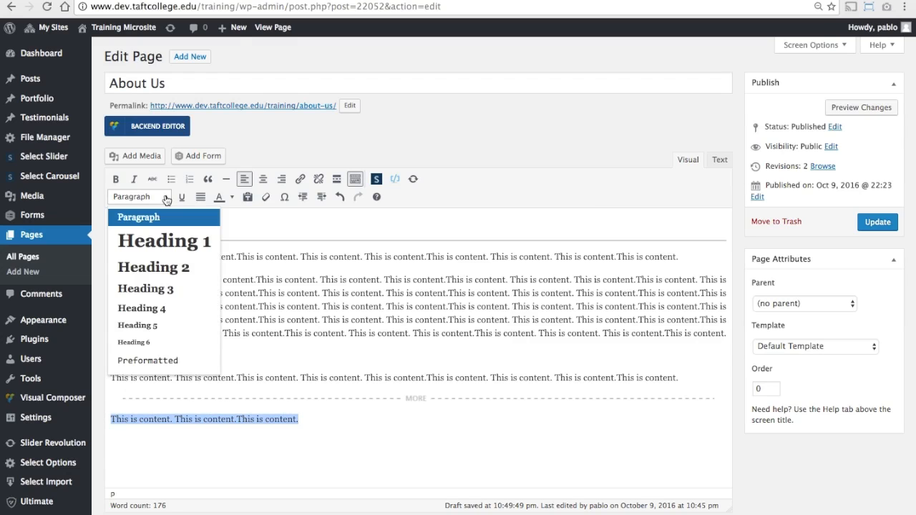
click(324, 422)
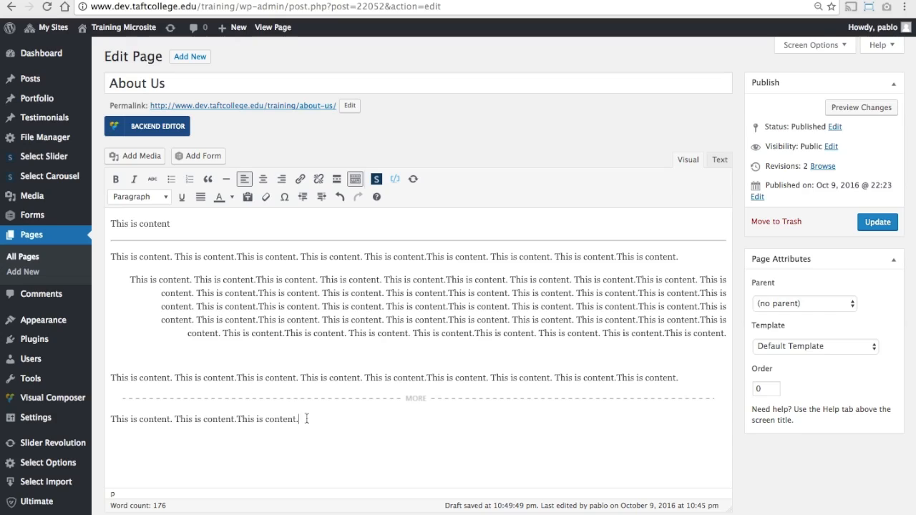
Format the three-sentence line below the Read More tag as Heading 1.
drag(304, 421, 101, 422)
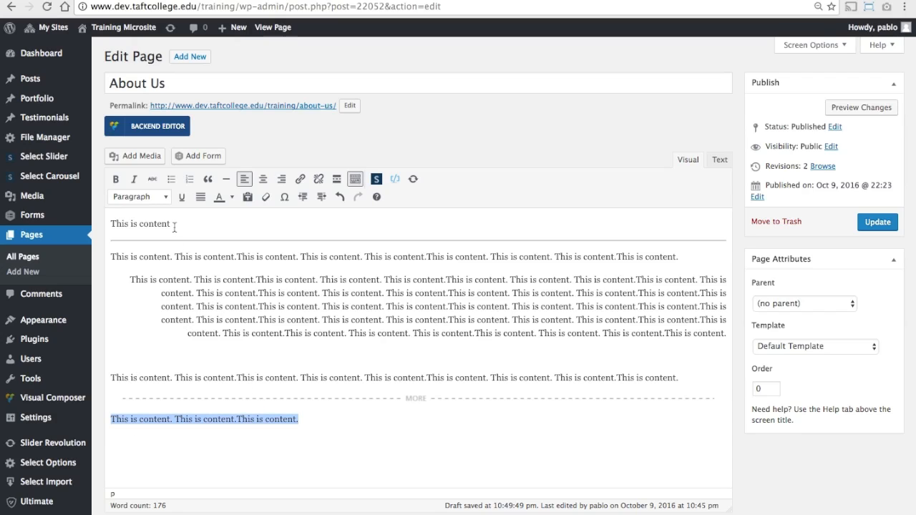
click(167, 198)
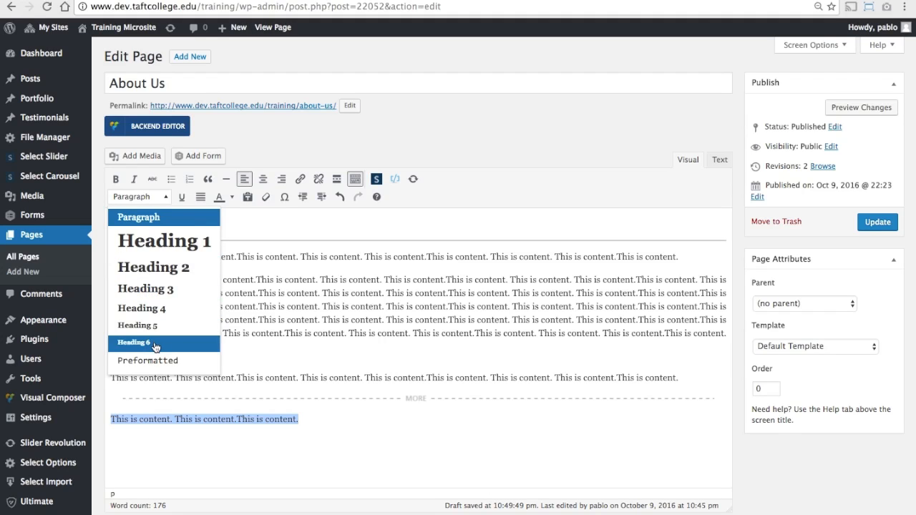
scroll(176, 329, down, 2)
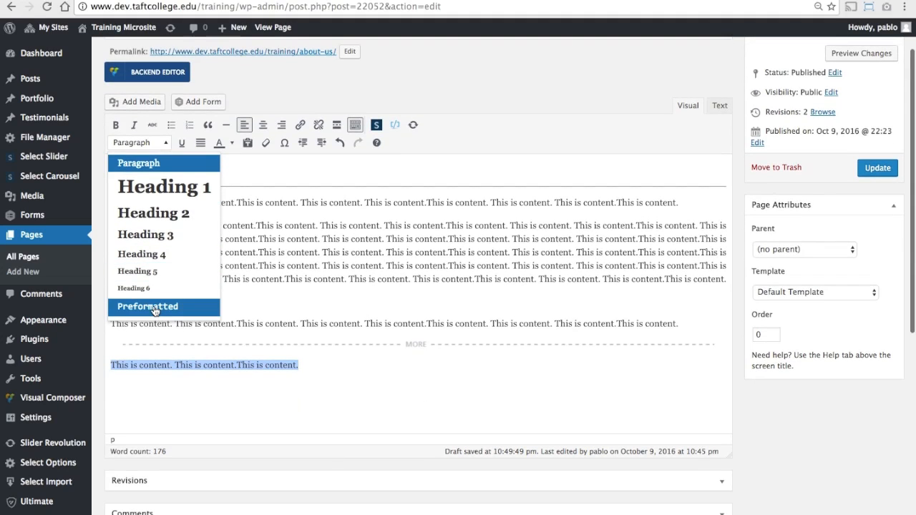
scroll(154, 307, up, 2)
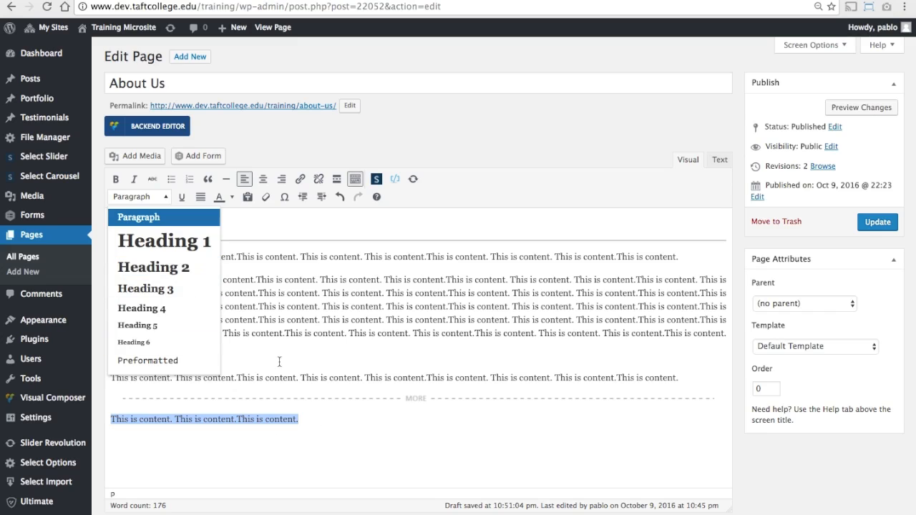
click(193, 255)
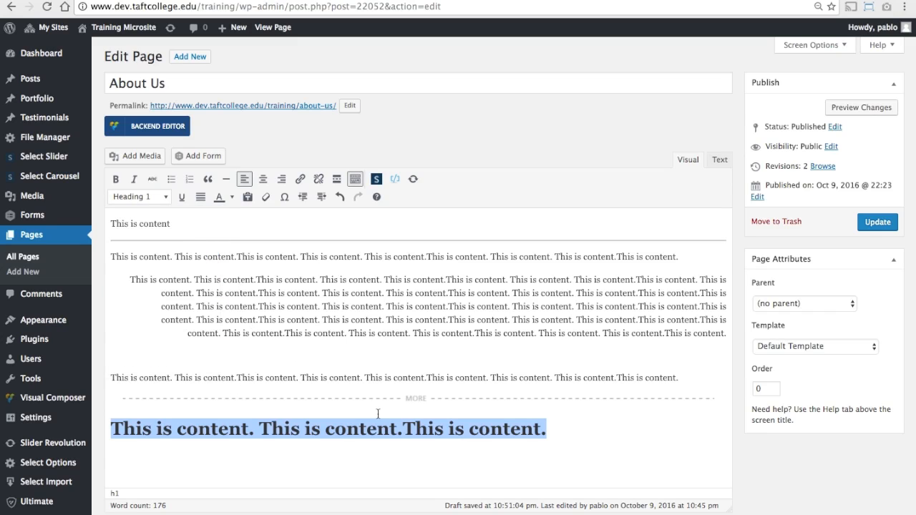
Duplicate the Heading 1 line's text on a new line beneath it and format the copy as Heading 2.
click(576, 439)
key(Return)
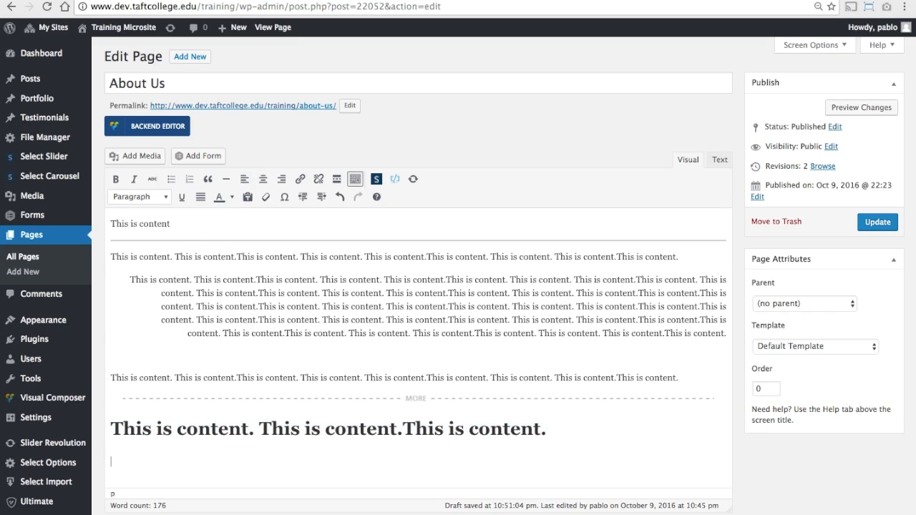
triple_click(573, 426)
key(ctrl+c)
click(454, 470)
key(ctrl+v)
triple_click(425, 467)
key(super+c)
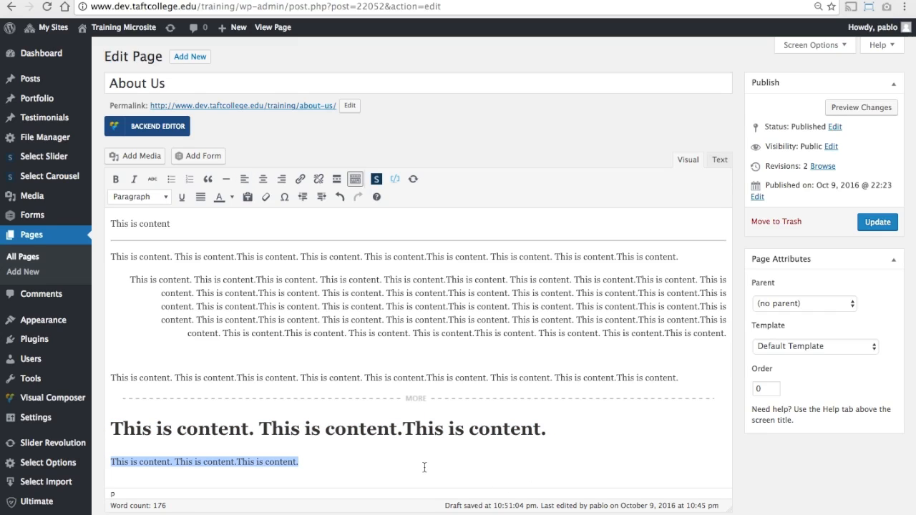
click(168, 207)
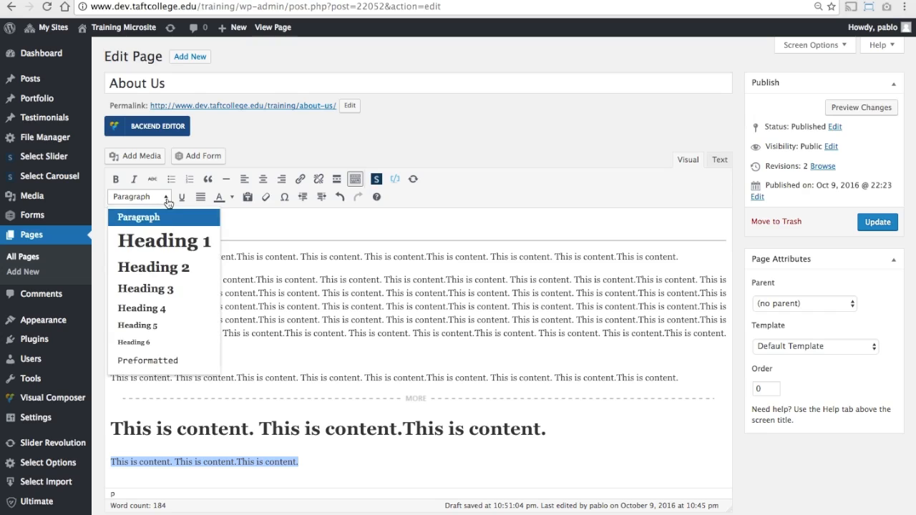
click(180, 272)
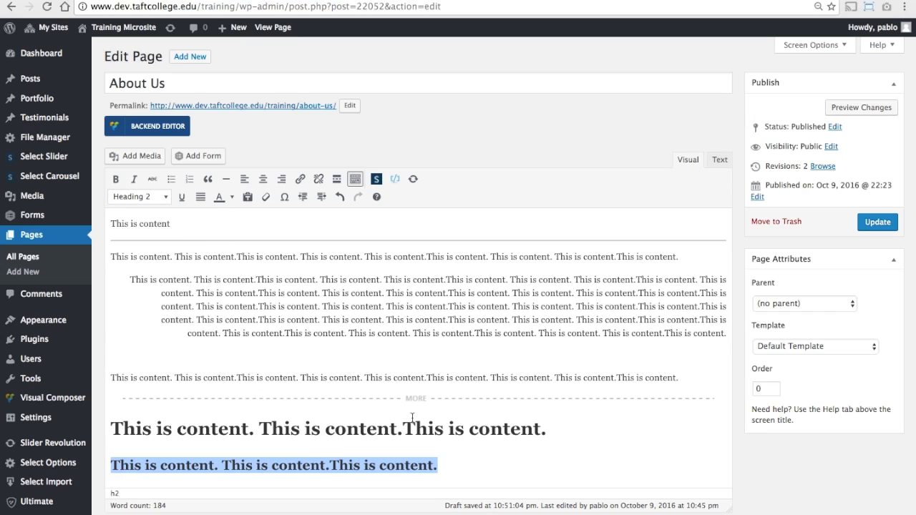
Paste the same three-sentence text on a new line below the Heading 2 line and format it as Heading 3.
scroll(414, 421, down, 2)
click(472, 404)
key(Return)
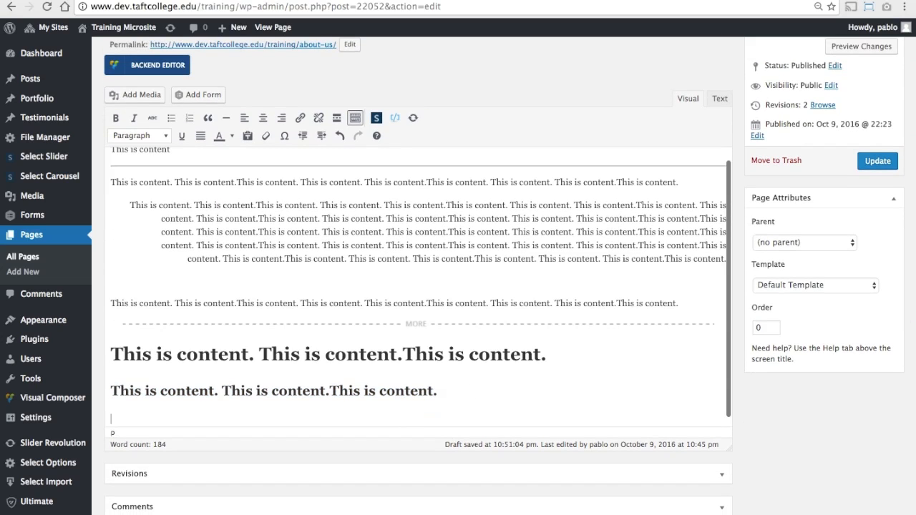
key(super+v)
key(super+shift+Left)
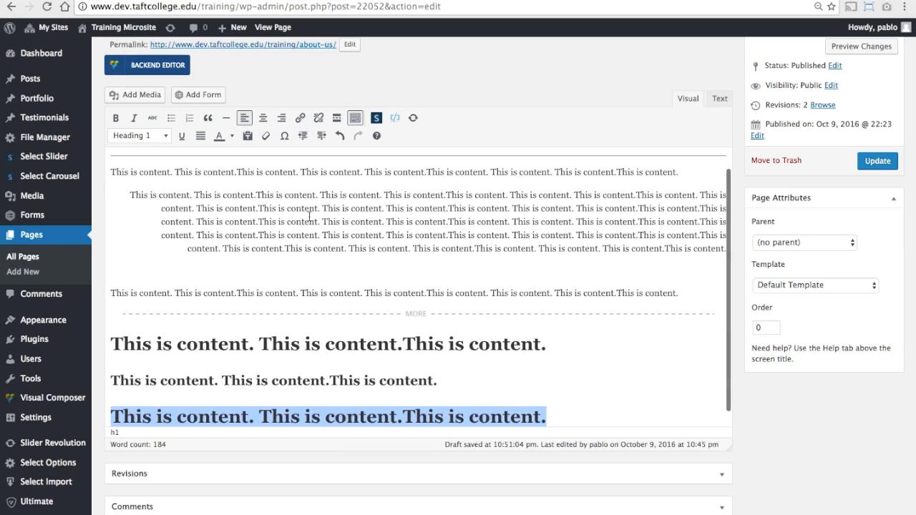
click(165, 139)
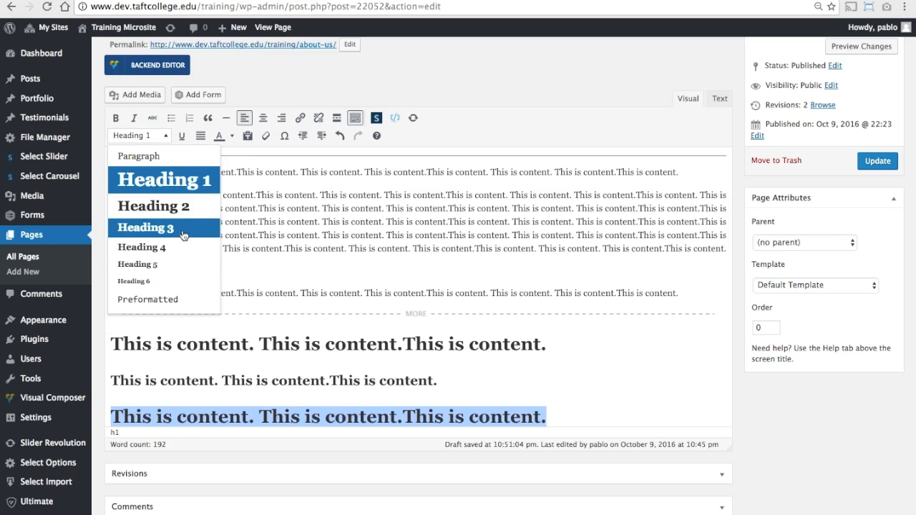
click(184, 230)
click(388, 408)
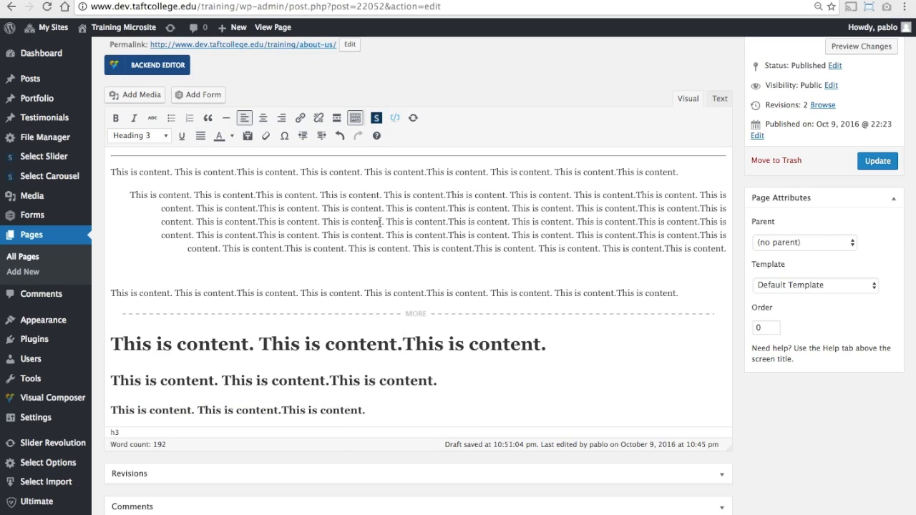
Copy part of the right-aligned paragraph, from its fourth sentence into its third line, and paste it below the Heading 3 line.
drag(321, 197, 402, 226)
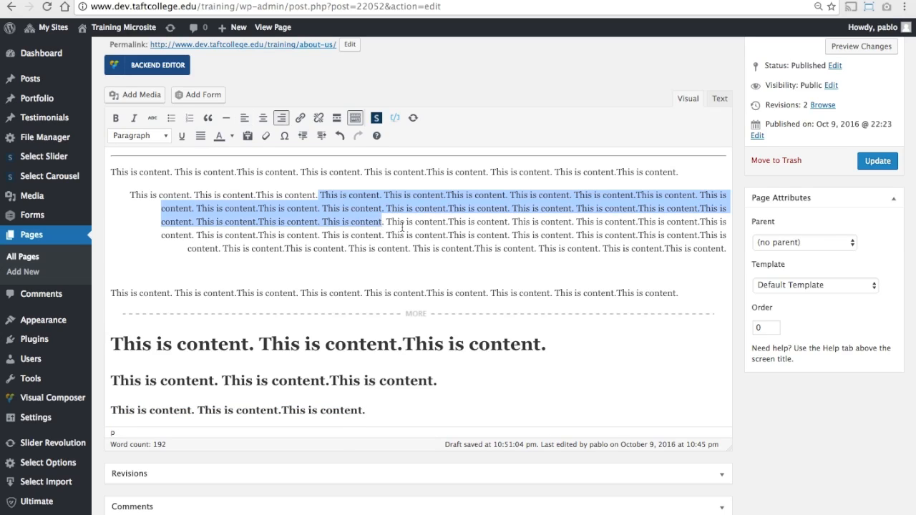
click(373, 409)
key(Return)
text(This is content. This is content.This is content. This is content. This is content.This is content. This is content. This is content.This is content. This is content. This is content.This is content. This is content. This is content.This is content. This is content. This is content.This is content. This is content.This is content. This is content. This is content)
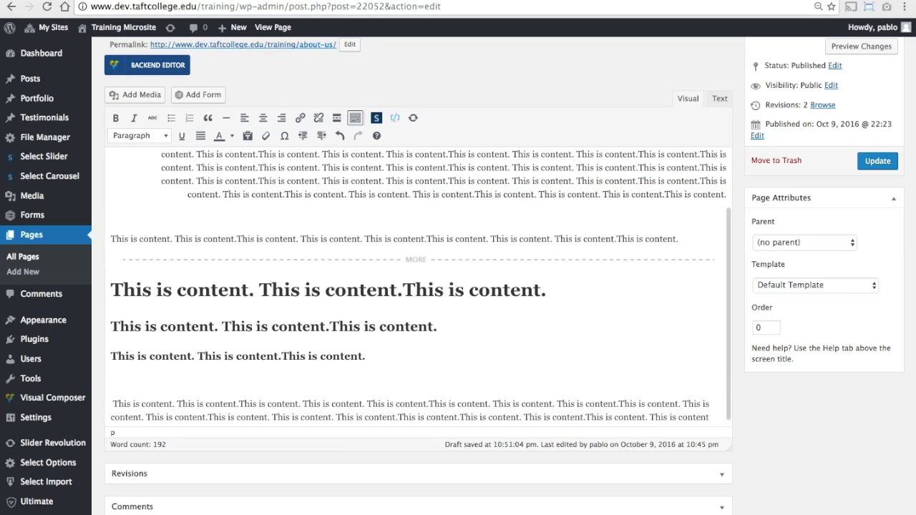
Undo the paste and restore the text directly beneath the Heading 3 line, without the empty line above it.
key(shift+Up)
key(shift+Up)
key(ctrl+c)
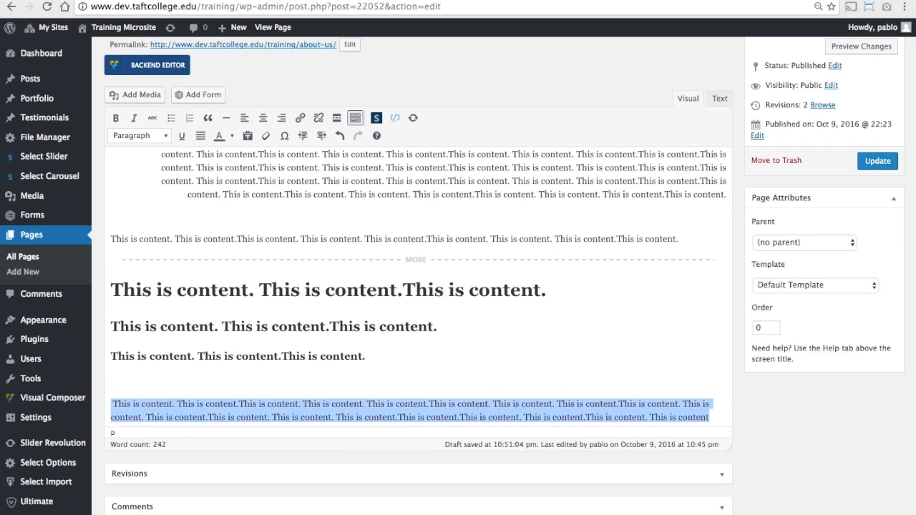
key(ctrl+z)
key(ctrl+z)
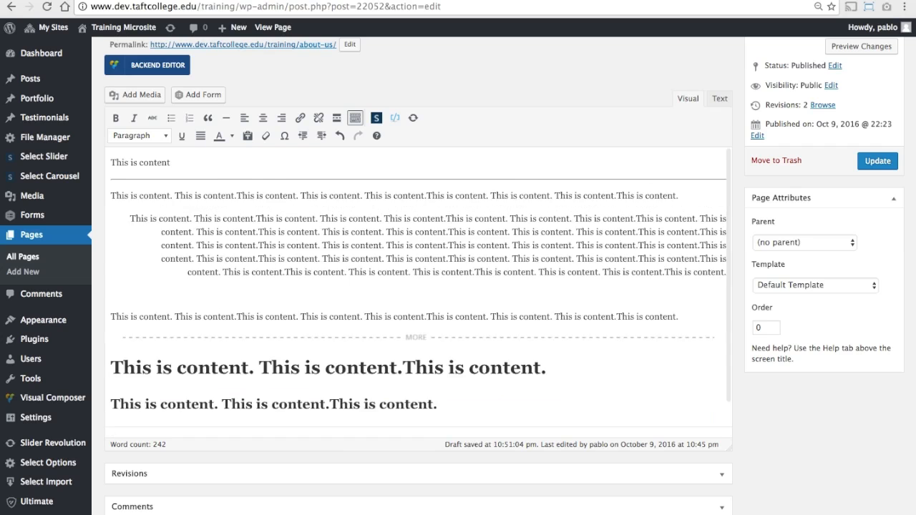
key(ctrl+shift+z)
key(ctrl+shift+z)
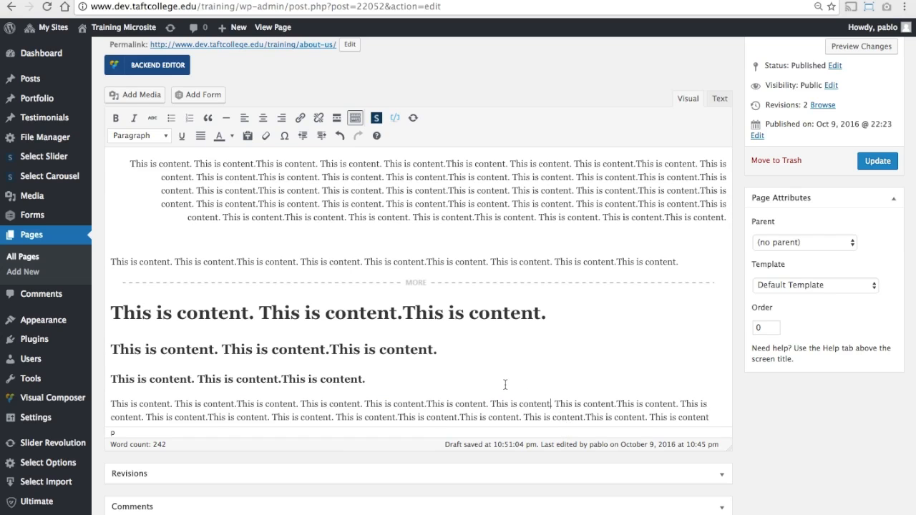
Underline the text from late in the first sentence to within the third sentence of the paragraph directly below the horizontal line.
scroll(505, 384, up, 4)
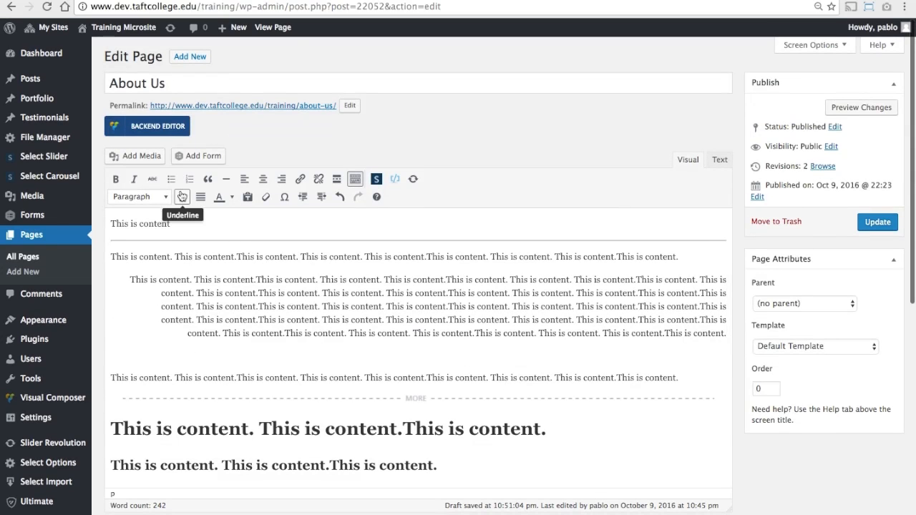
drag(156, 256, 284, 258)
click(182, 198)
click(271, 330)
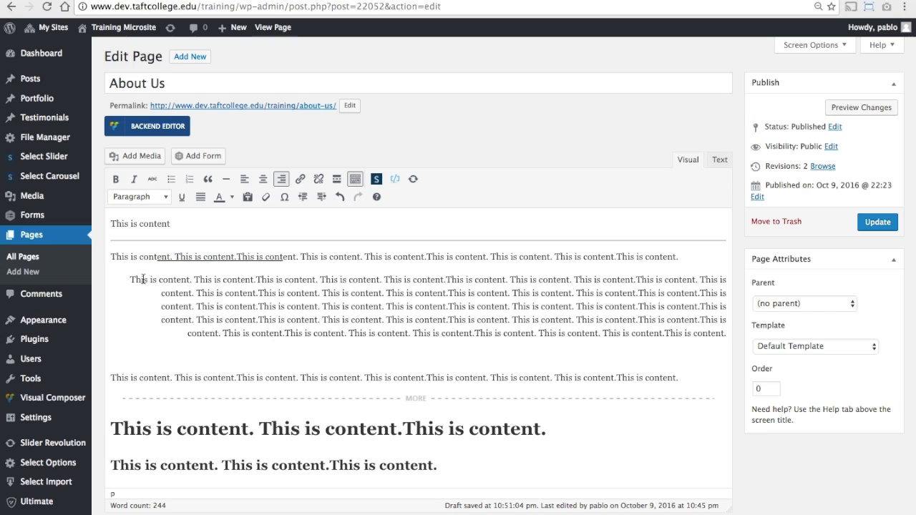
Justify the entire five-line right-aligned paragraph.
drag(128, 278, 730, 333)
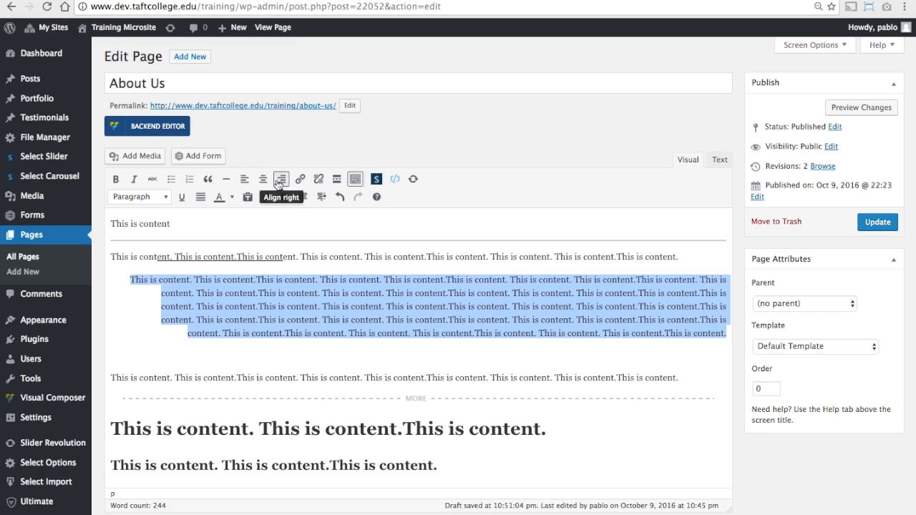
click(200, 197)
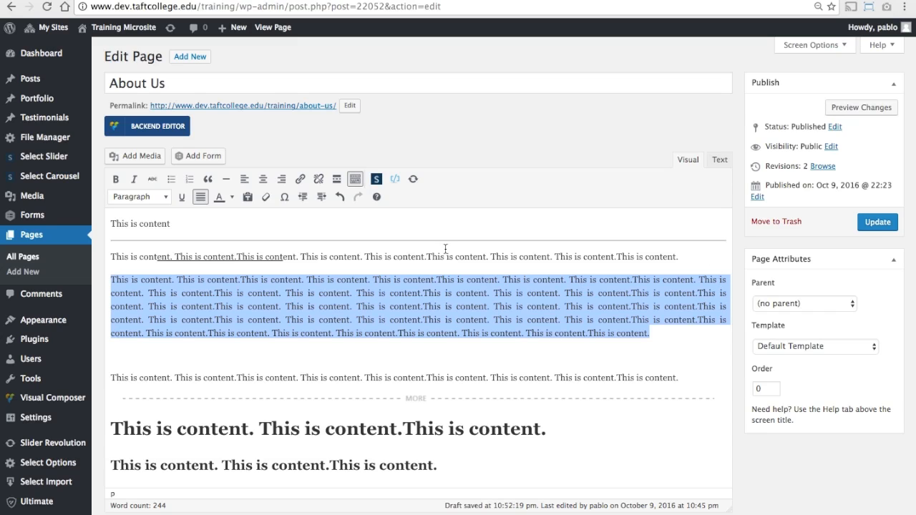
click(383, 318)
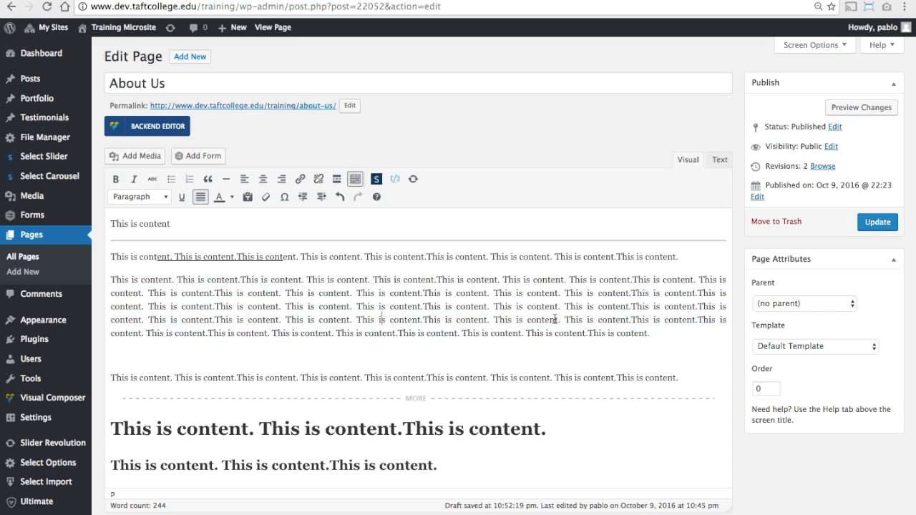
Paste the copied text on a new line directly below the justified paragraph.
click(649, 333)
key(Return)
key(ctrl+v)
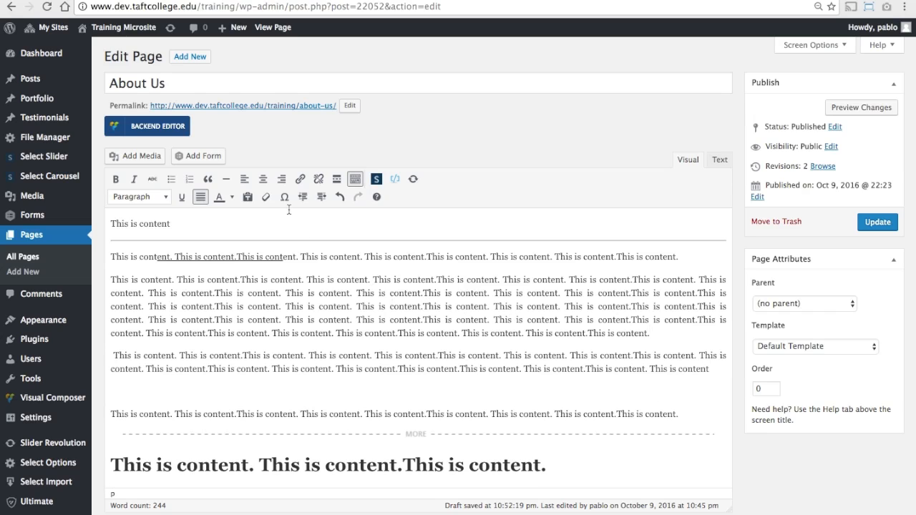
Try bright green as the text colour of the whole pasted paragraph, and set it to red instead.
triple_click(114, 353)
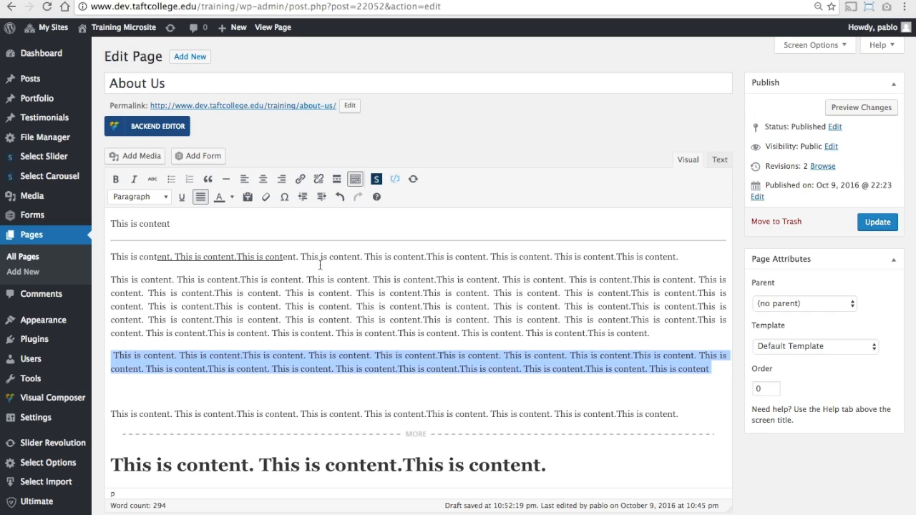
click(232, 198)
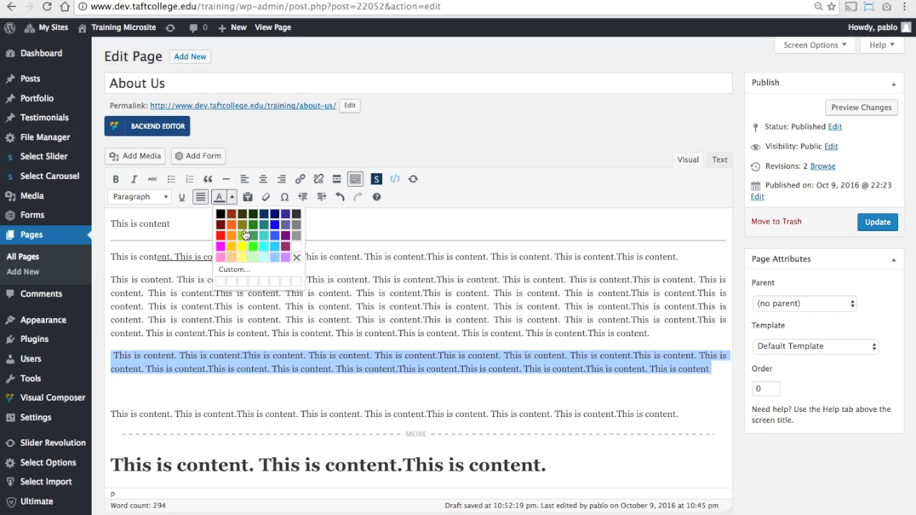
click(253, 248)
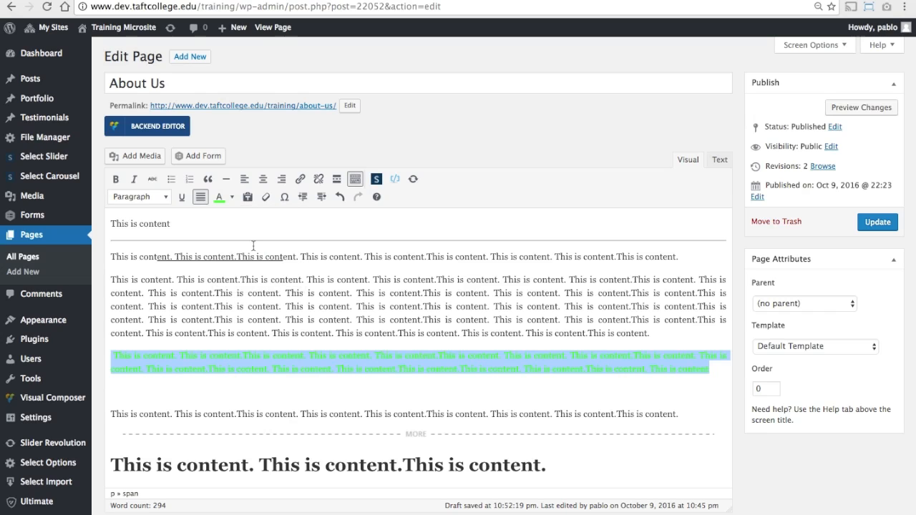
click(231, 198)
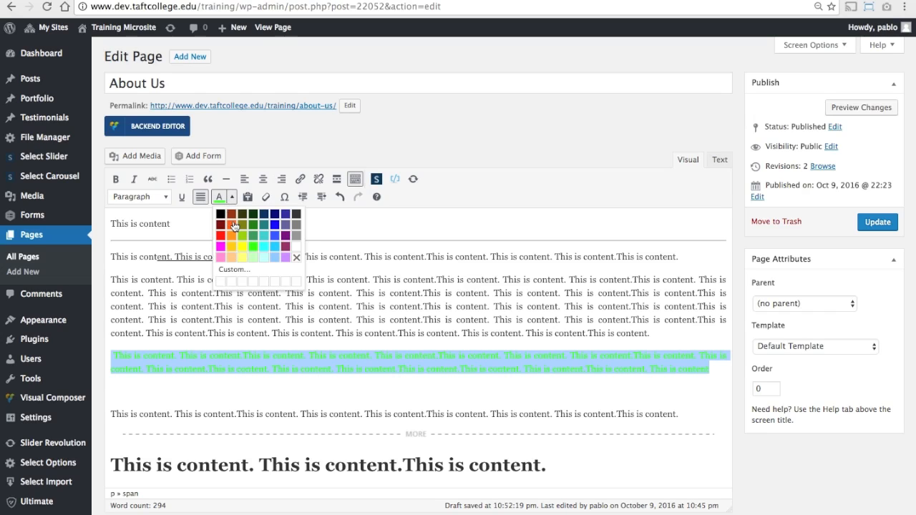
click(219, 234)
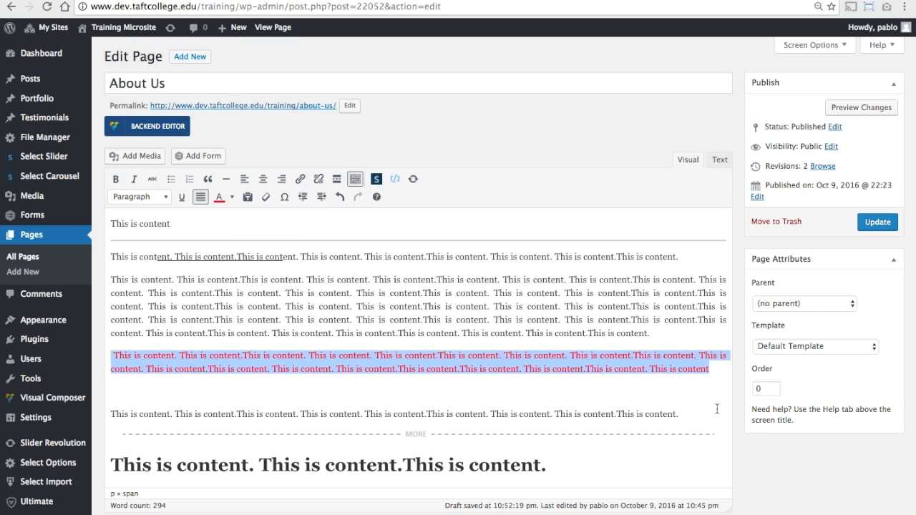
Add two empty lines below the red paragraph.
click(719, 369)
key(Return)
key(Return)
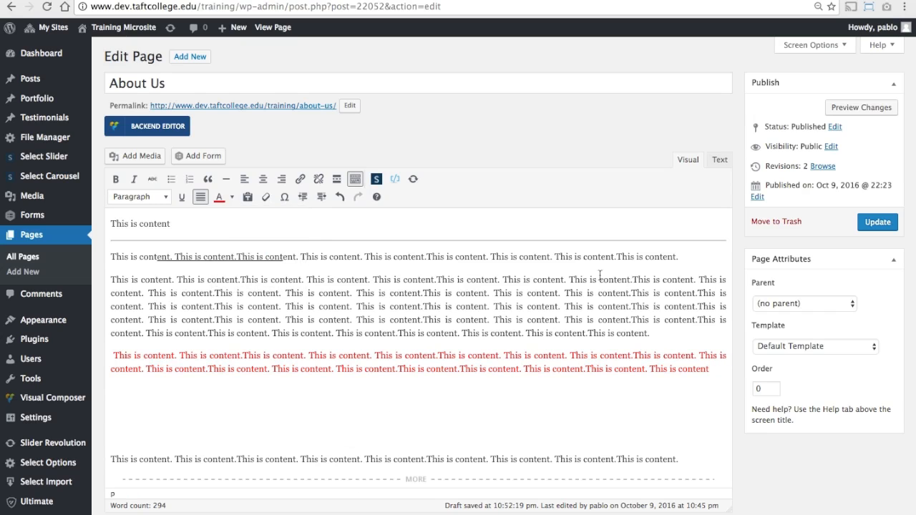
Turn on paste-as-text mode, dismiss its notice, and turn the mode off again.
click(248, 198)
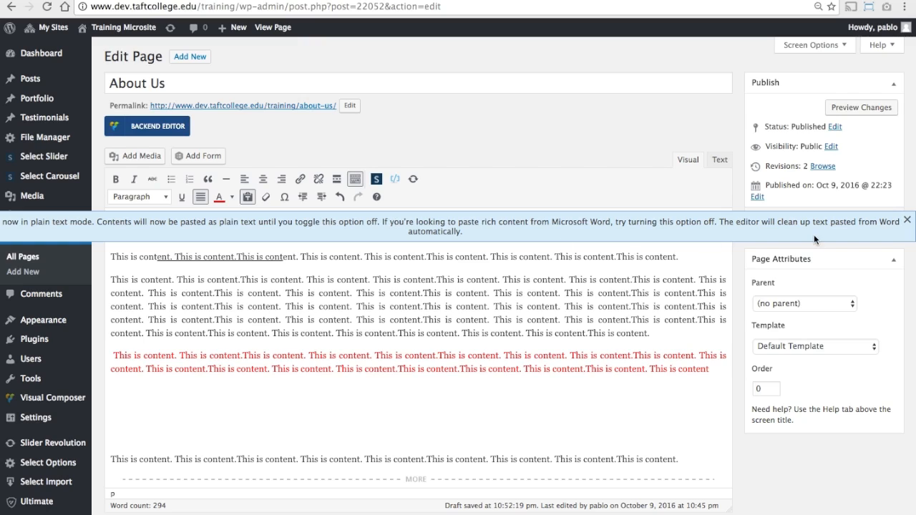
click(907, 220)
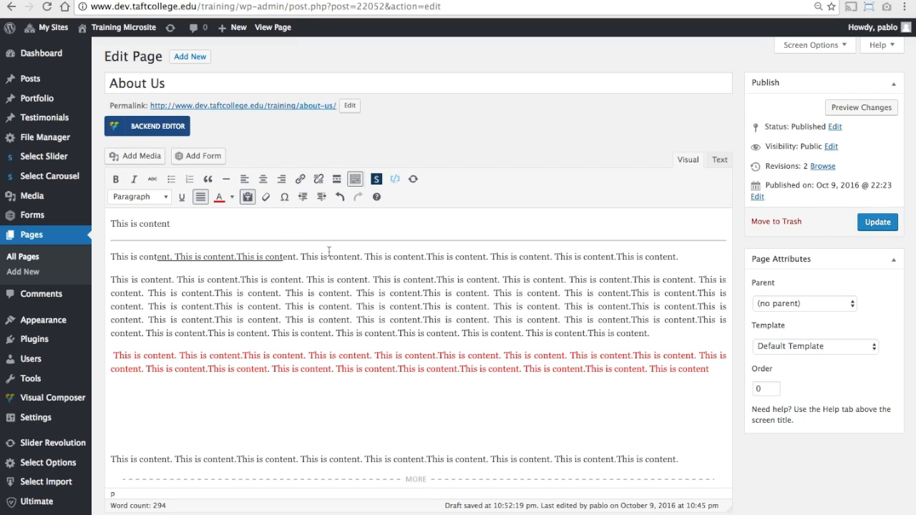
click(249, 201)
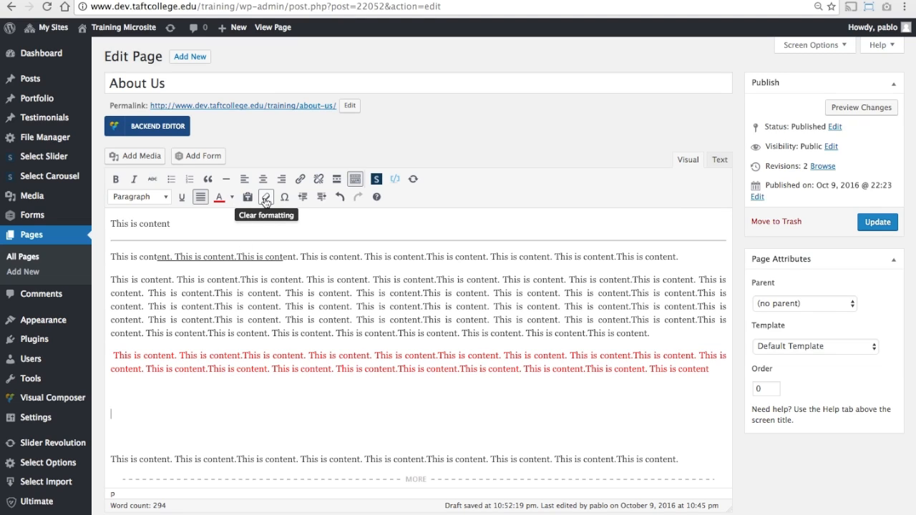
Clear the formatting of all the page content, and undo the clearing.
drag(479, 392, 292, 293)
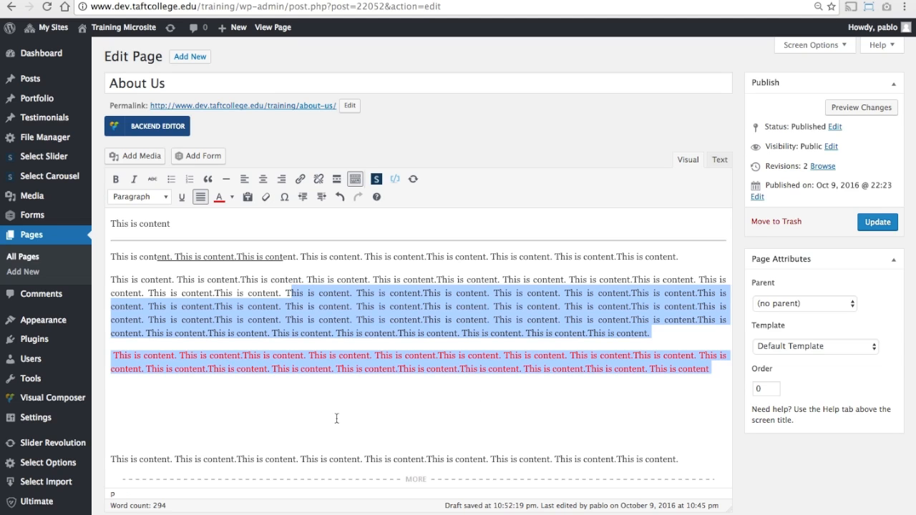
key(ctrl+a)
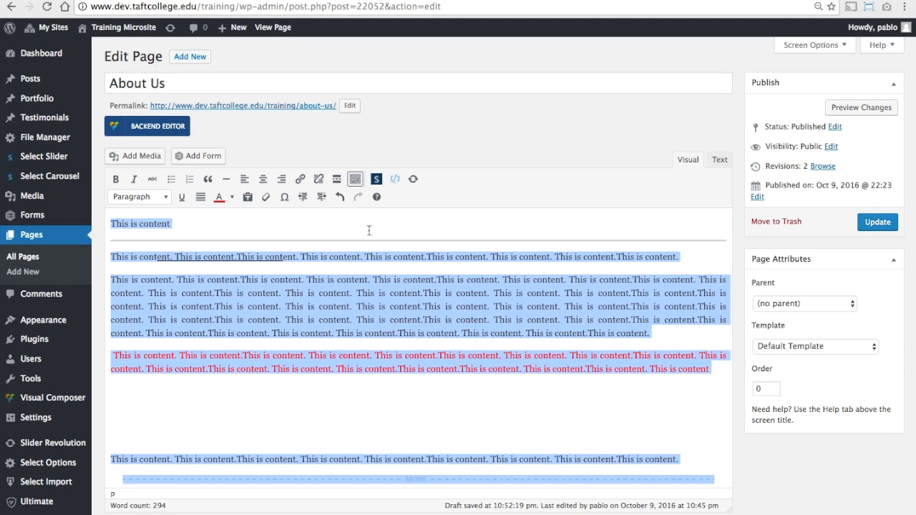
click(266, 198)
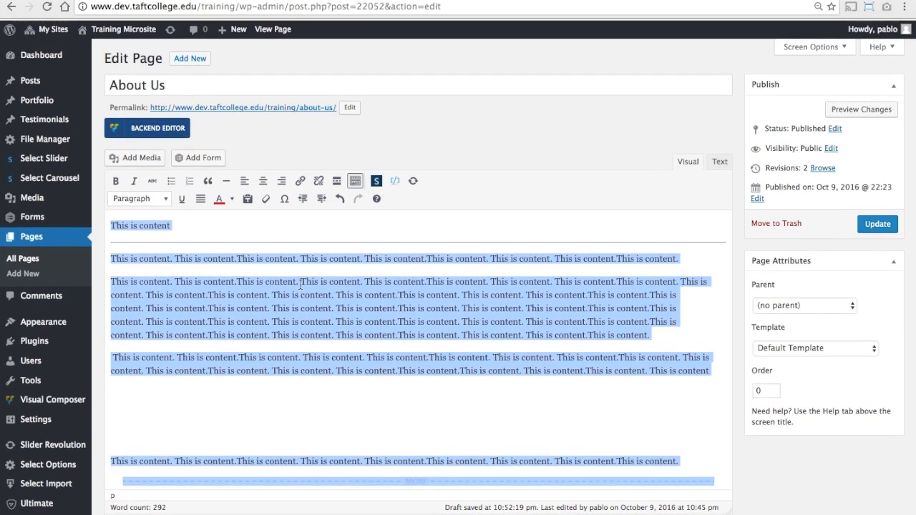
scroll(301, 284, down, 3)
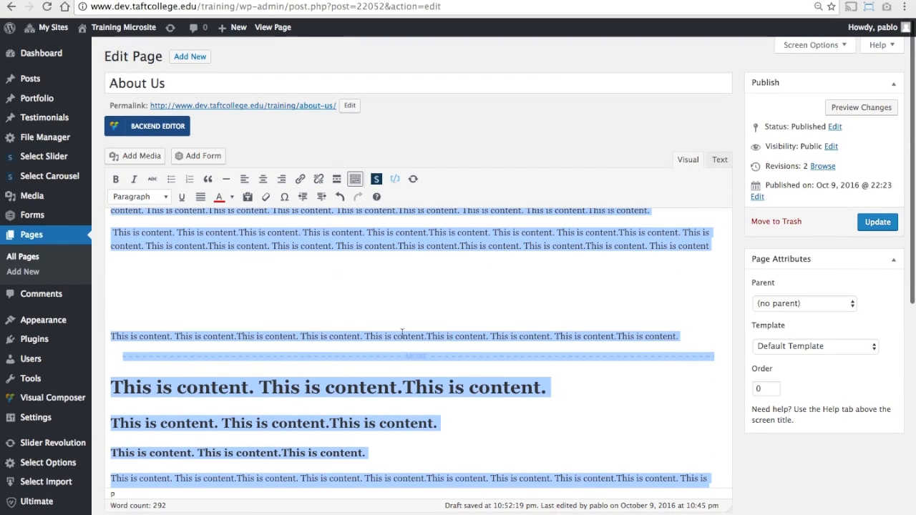
scroll(402, 333, up, 4)
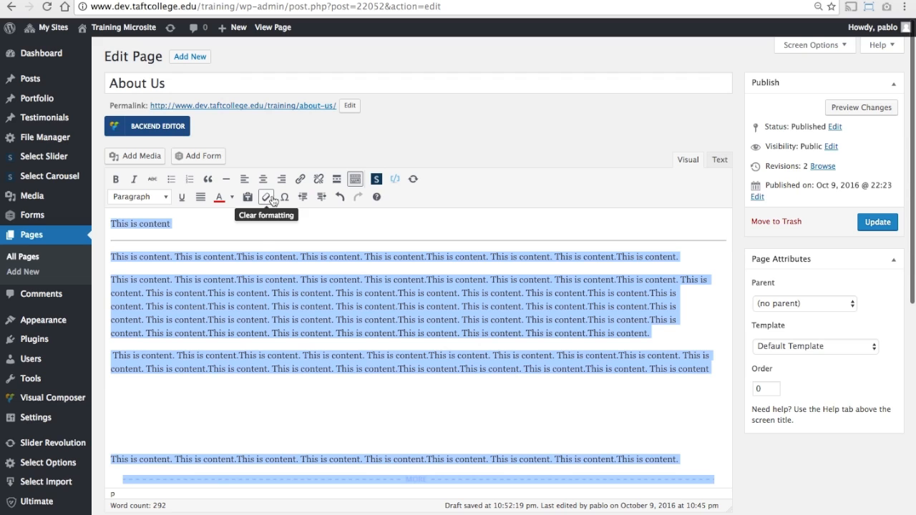
click(371, 354)
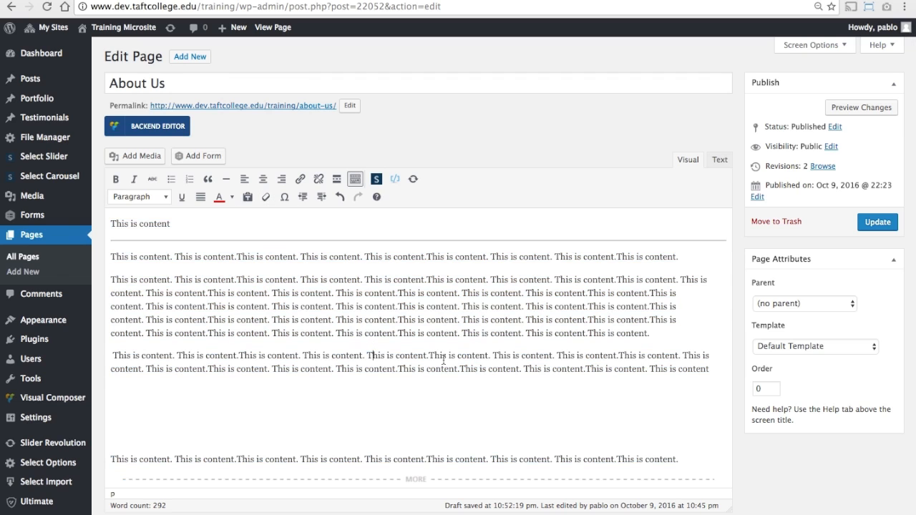
key(ctrl+z)
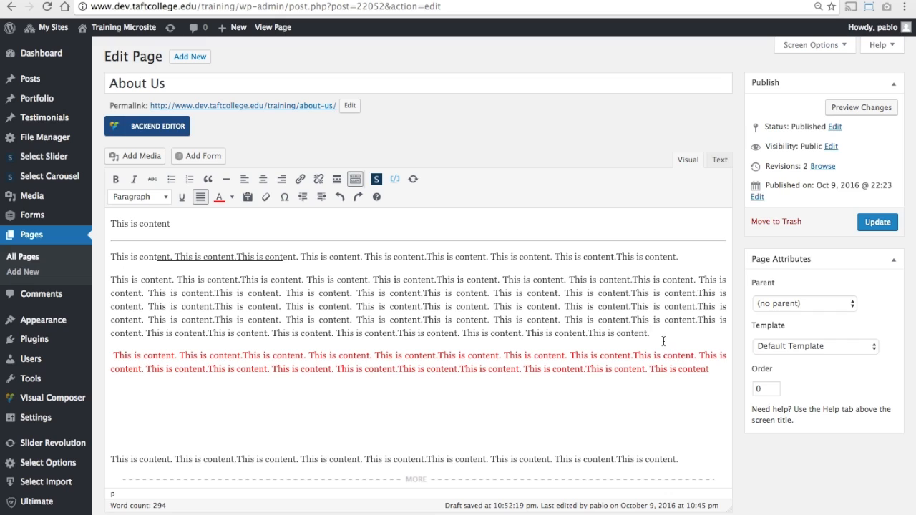
Add empty lines between the justified and red paragraphs and insert the dagger (†) special character, followed by another new line.
key(Return)
key(Return)
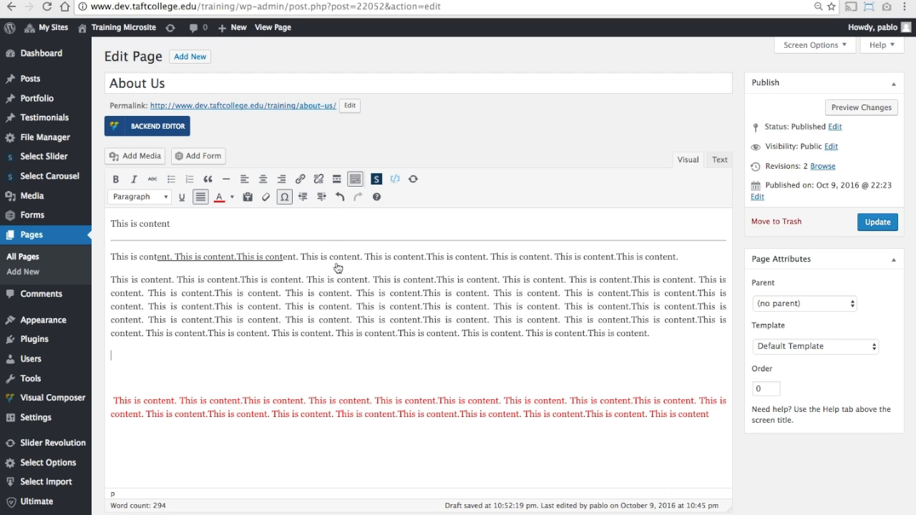
click(284, 197)
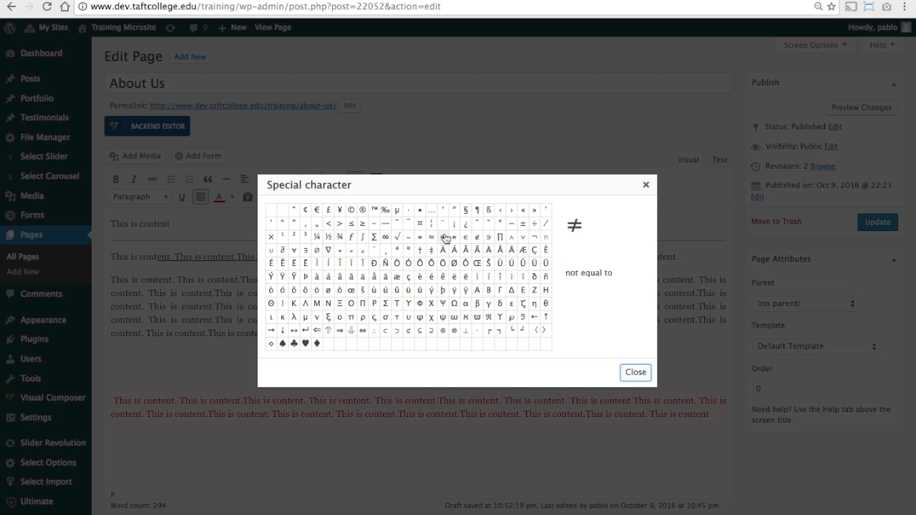
click(421, 251)
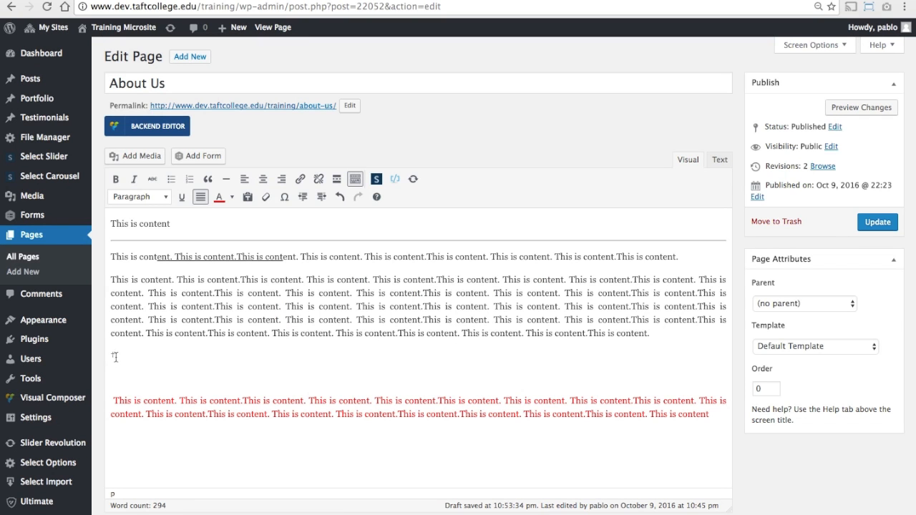
key(Return)
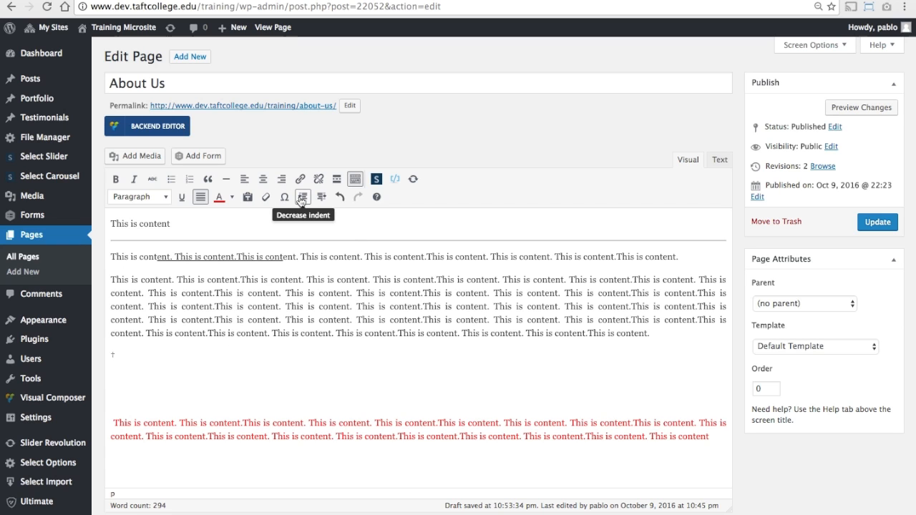
Increase the indent of the Heading 2 line by three levels.
scroll(156, 357, down, 6)
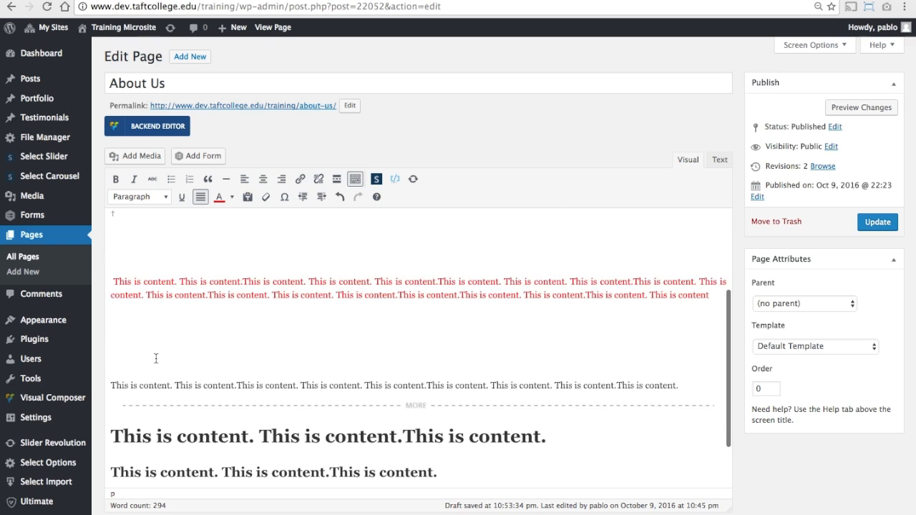
drag(110, 390, 442, 392)
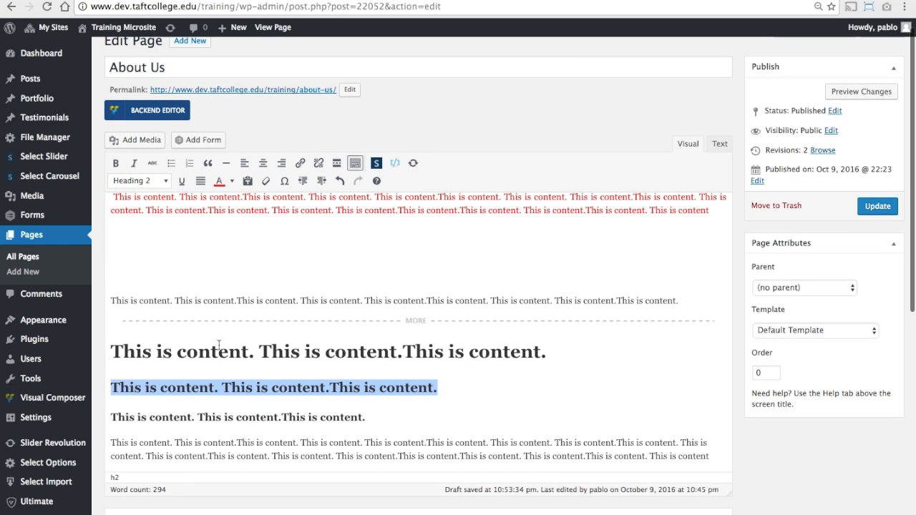
click(320, 182)
click(321, 183)
click(321, 183)
click(157, 387)
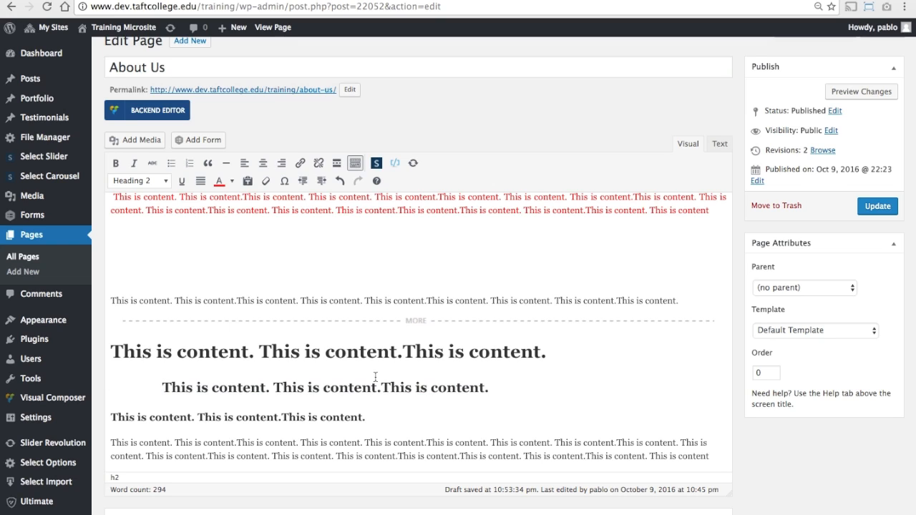
Undo the Heading 2 line's three indent increases, redo one of them, and undo it again.
click(340, 182)
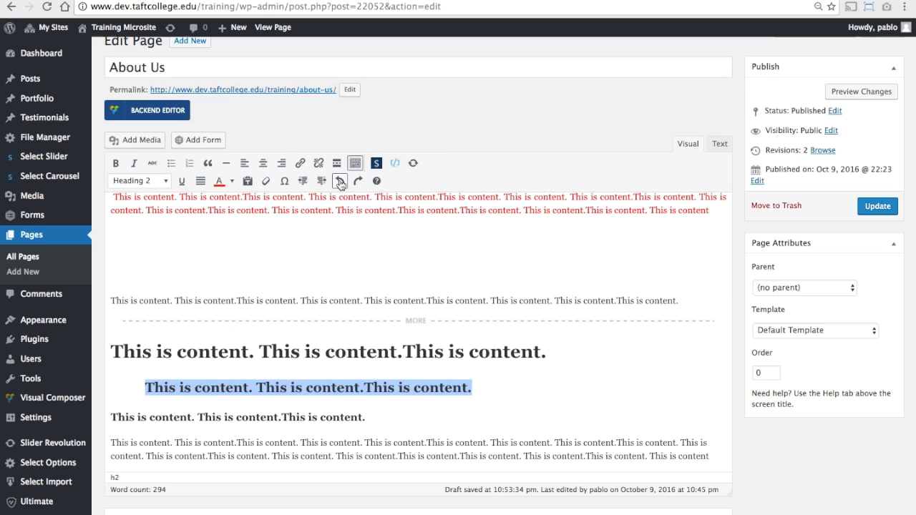
click(339, 181)
click(340, 182)
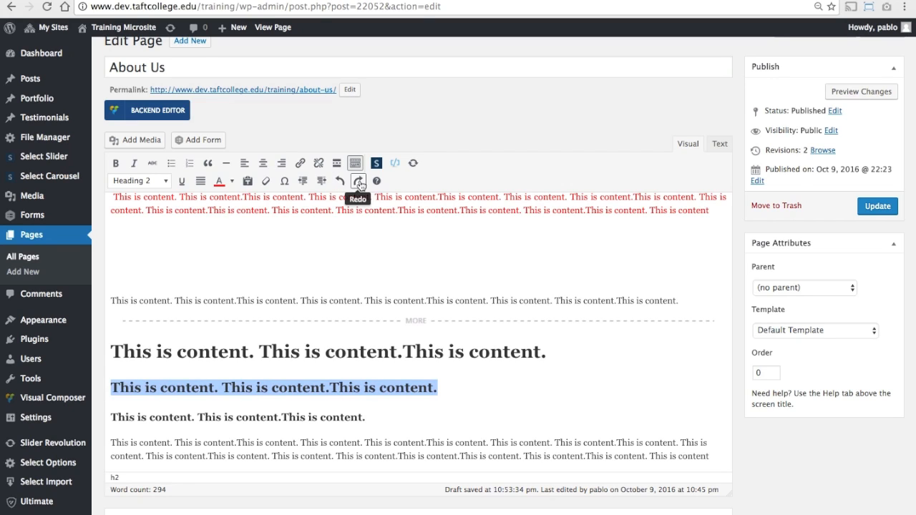
click(359, 181)
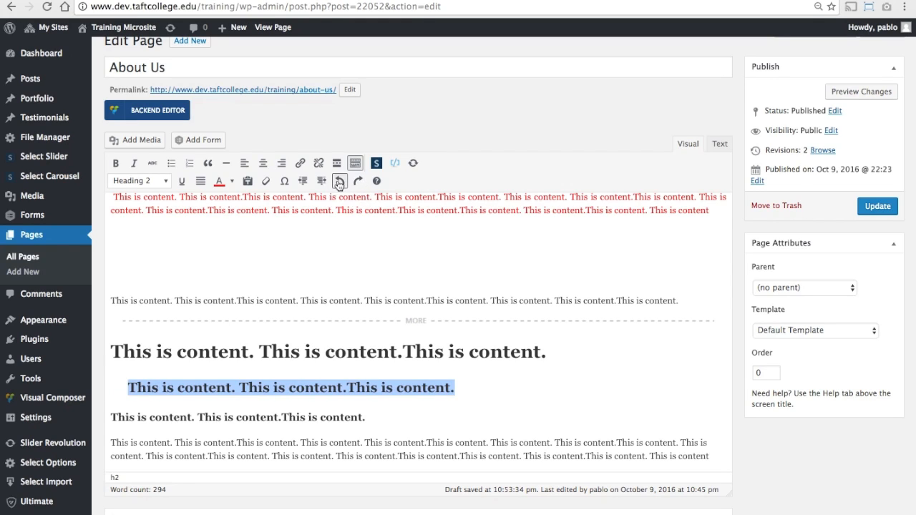
click(339, 182)
Open the editor's keyboard shortcuts help, read through the listed shortcuts, and close it.
click(377, 181)
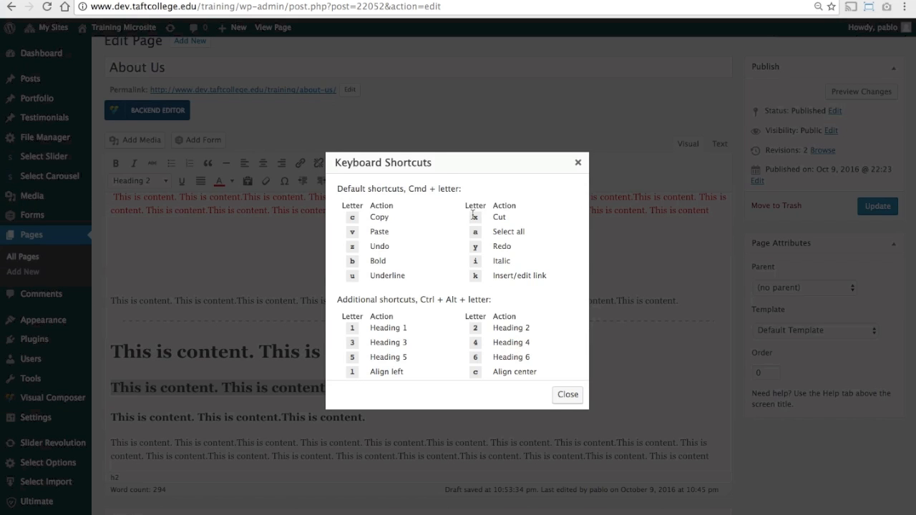
scroll(381, 328, down, 10)
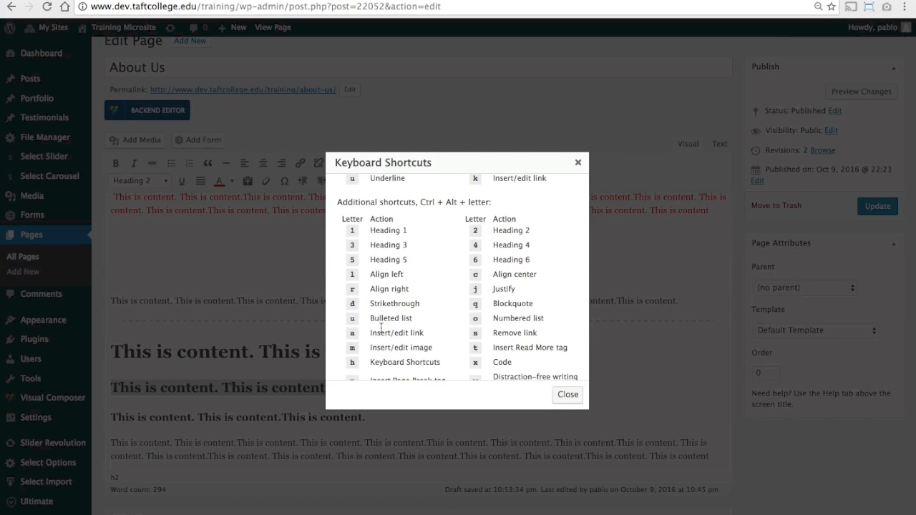
scroll(380, 331, down, 2)
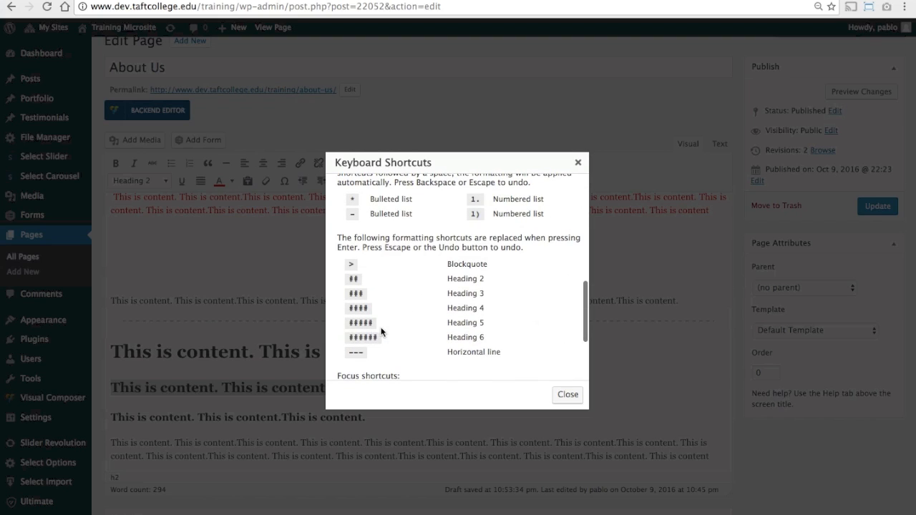
key(Escape)
click(499, 403)
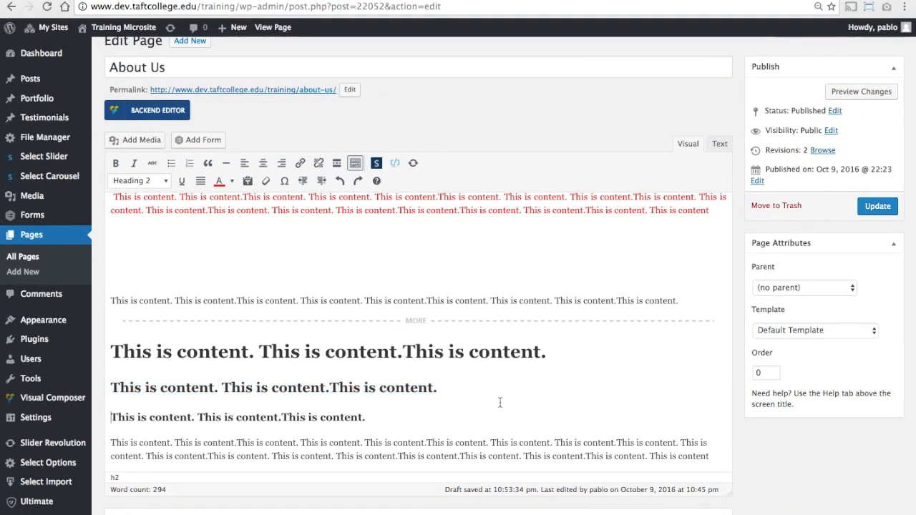
Preview the unsaved changes to the About Us page and examine how its three heading lines are styled.
scroll(503, 338, down, 4)
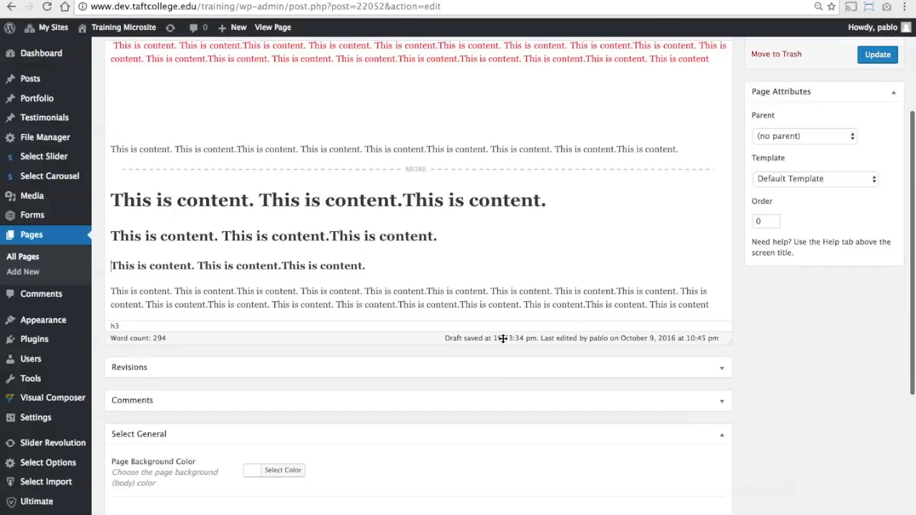
scroll(503, 338, up, 10)
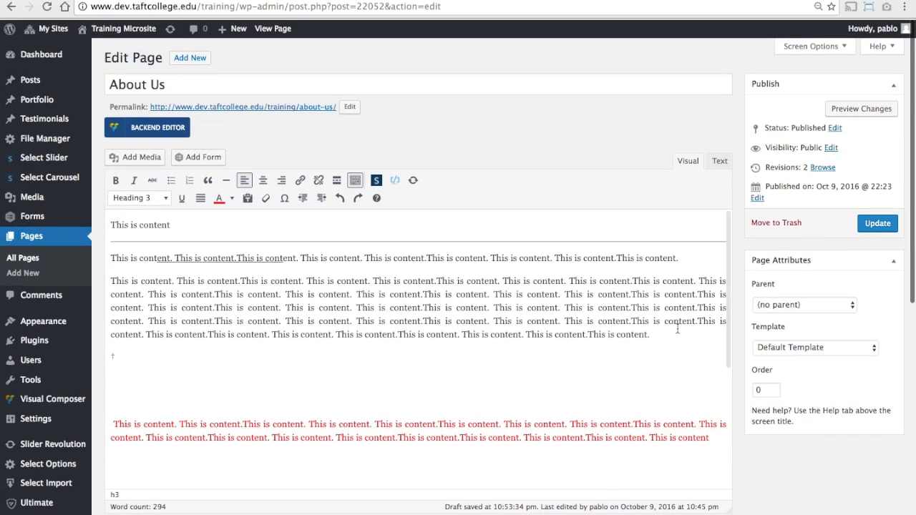
click(857, 109)
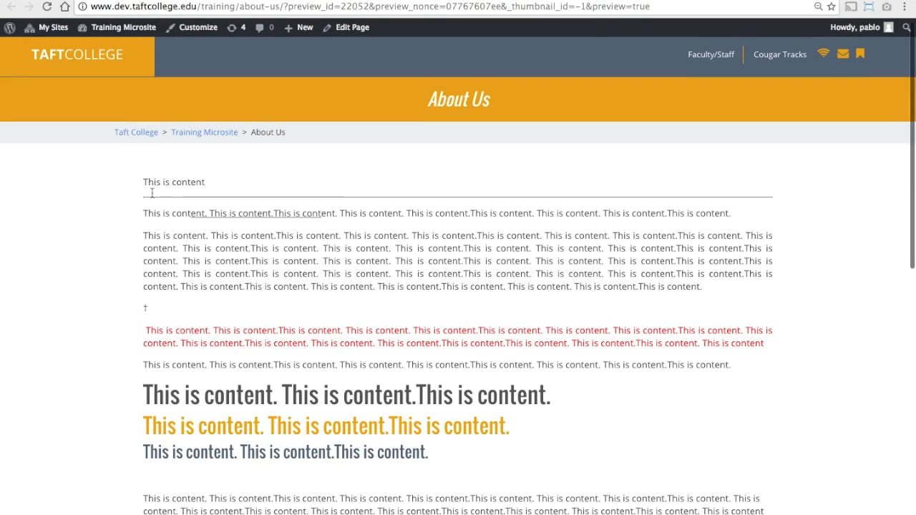
scroll(151, 193, down, 2)
drag(145, 313, 508, 324)
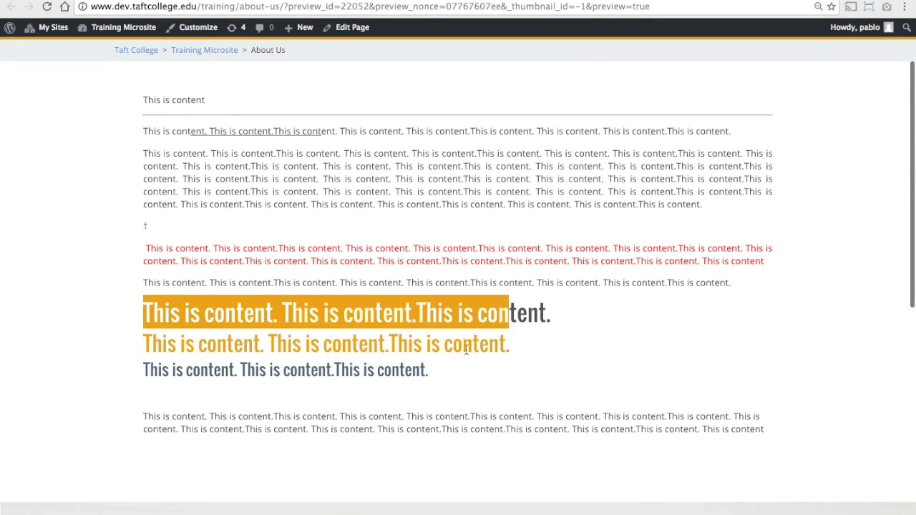
click(452, 354)
double_click(414, 344)
click(369, 368)
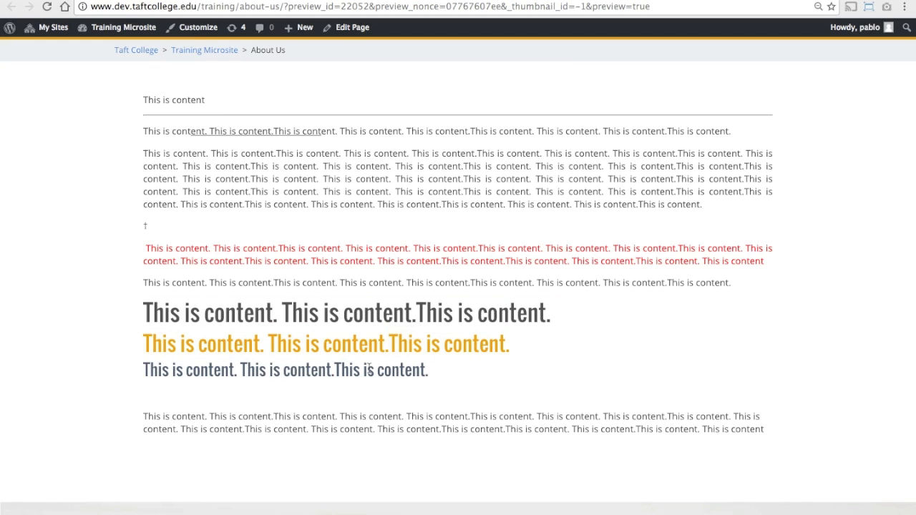
Examine the last body paragraph, the dagger line and the justified paragraph in the page preview.
drag(145, 420, 611, 432)
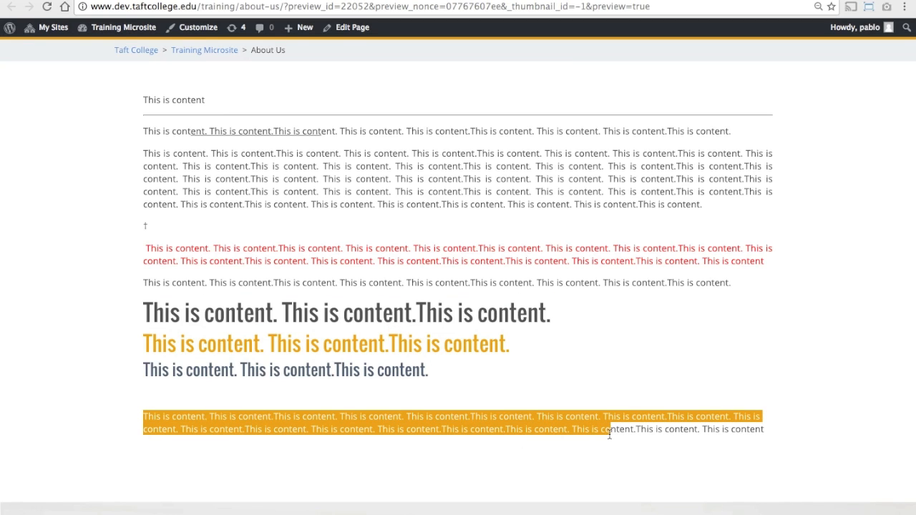
click(574, 393)
scroll(566, 380, up, 1)
drag(442, 333, 475, 350)
click(468, 344)
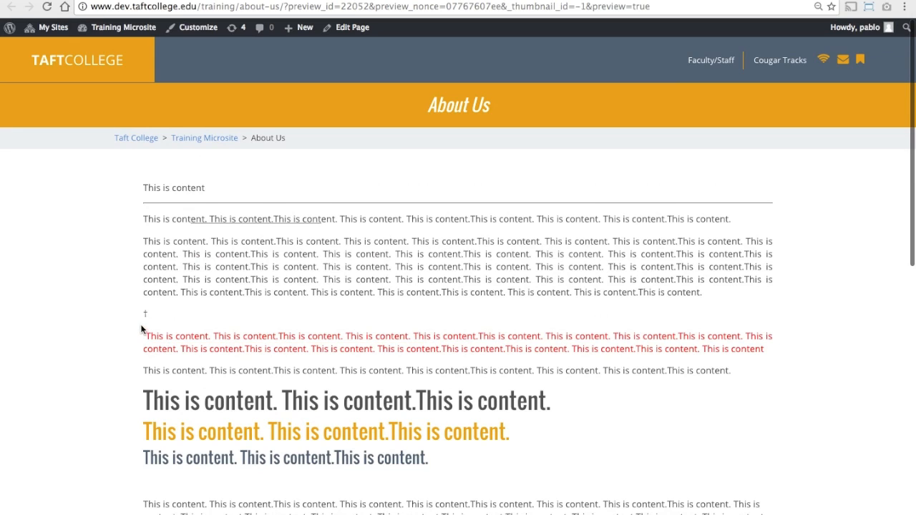
drag(150, 313, 132, 308)
drag(144, 242, 707, 292)
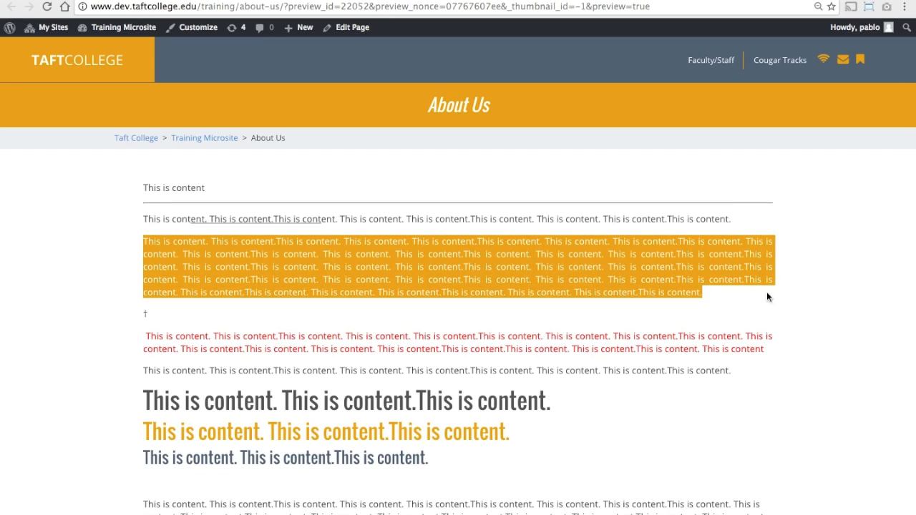
click(777, 239)
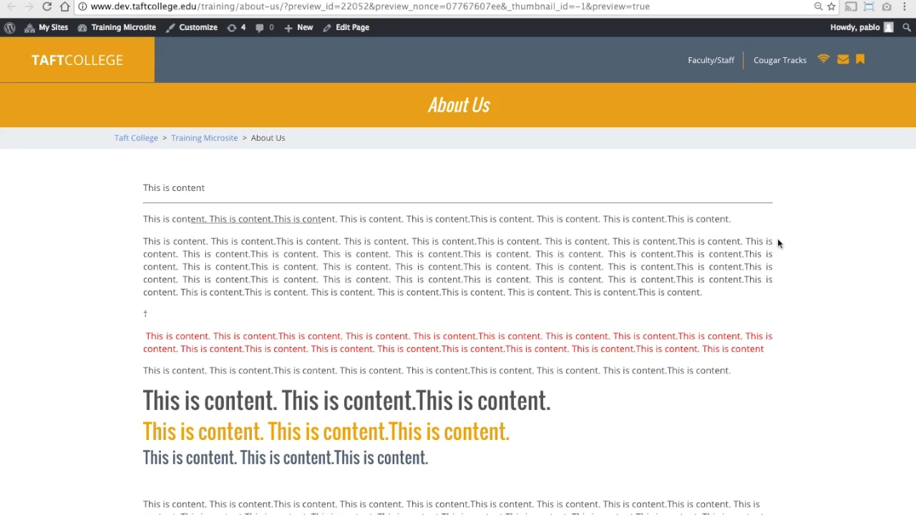
Check the underlined text and the rest of the previewed page, and return to the page editor.
triple_click(281, 222)
click(259, 220)
scroll(379, 282, down, 3)
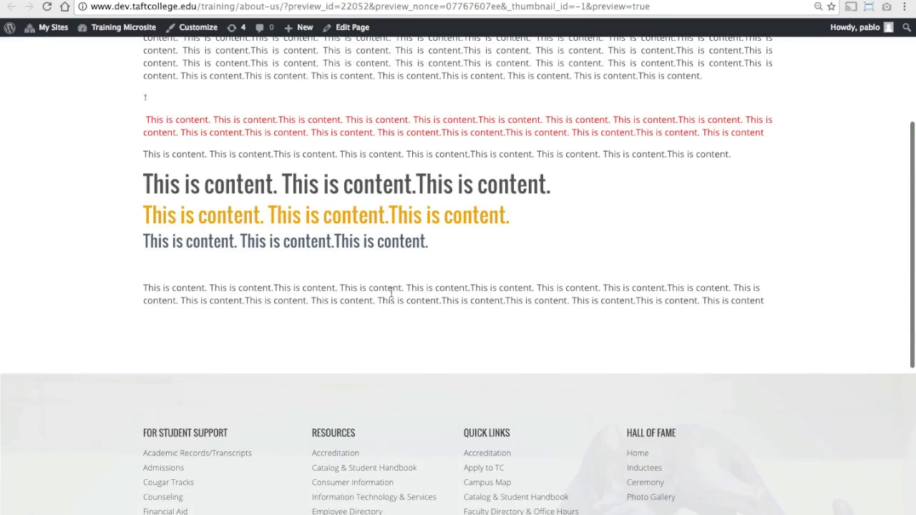
scroll(390, 292, up, 3)
click(100, 1)
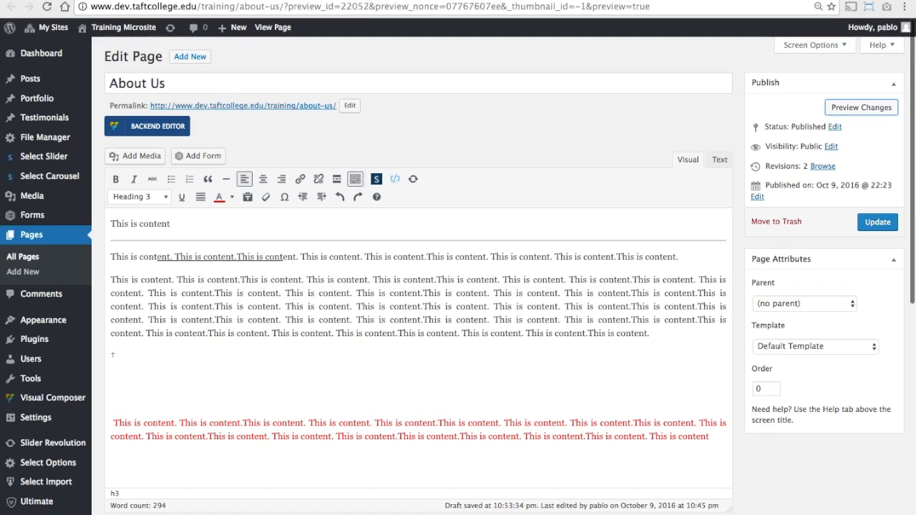